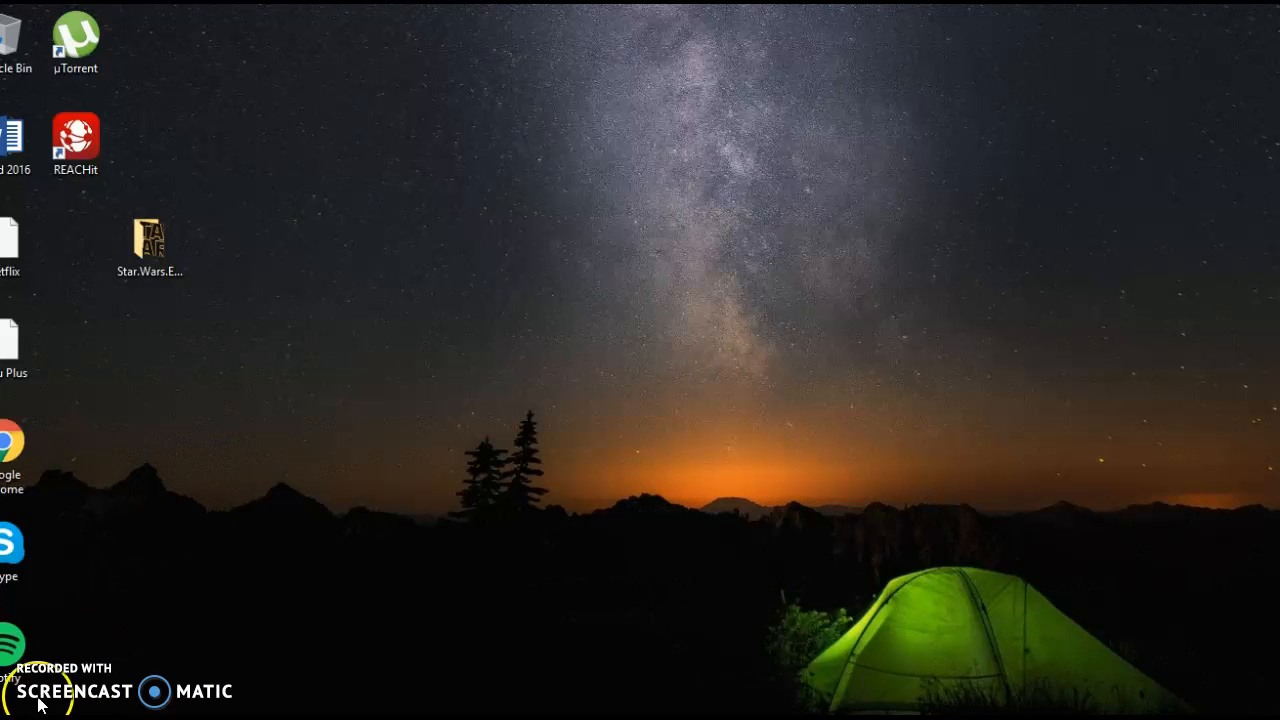
- Search the computer for "word", launch Word 2016 and create a blank document
key(super)
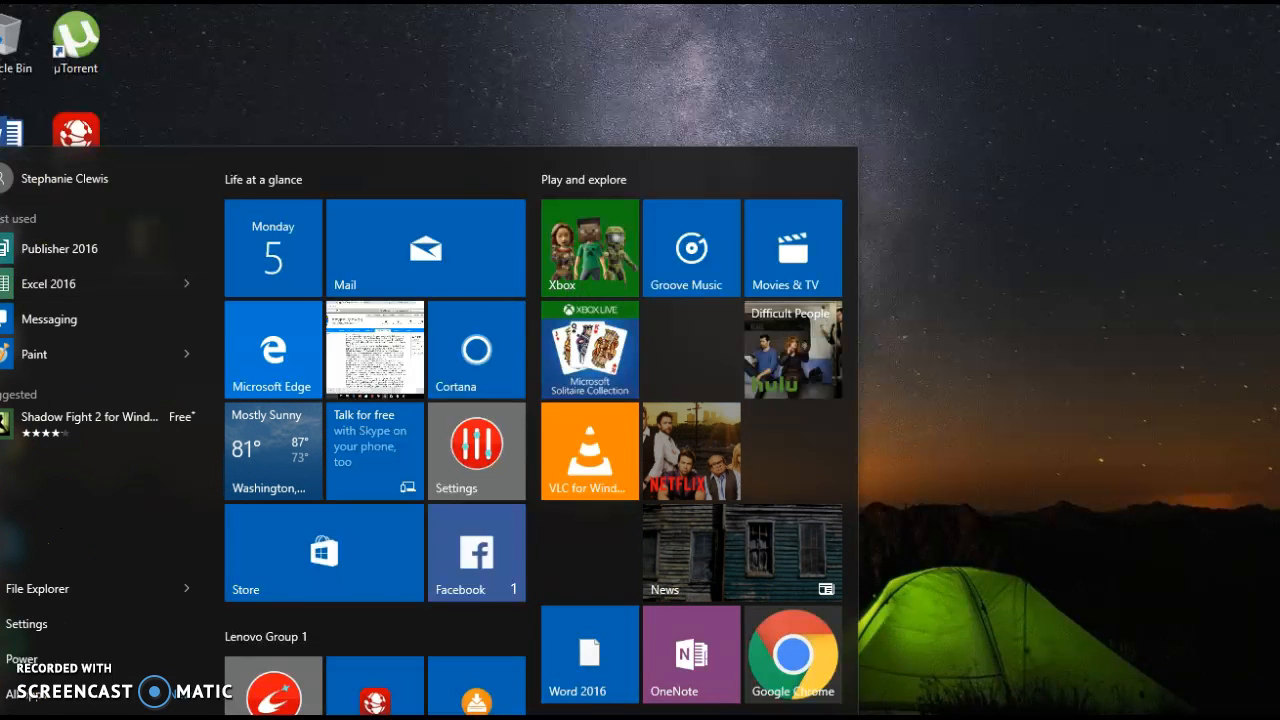
key(super+s)
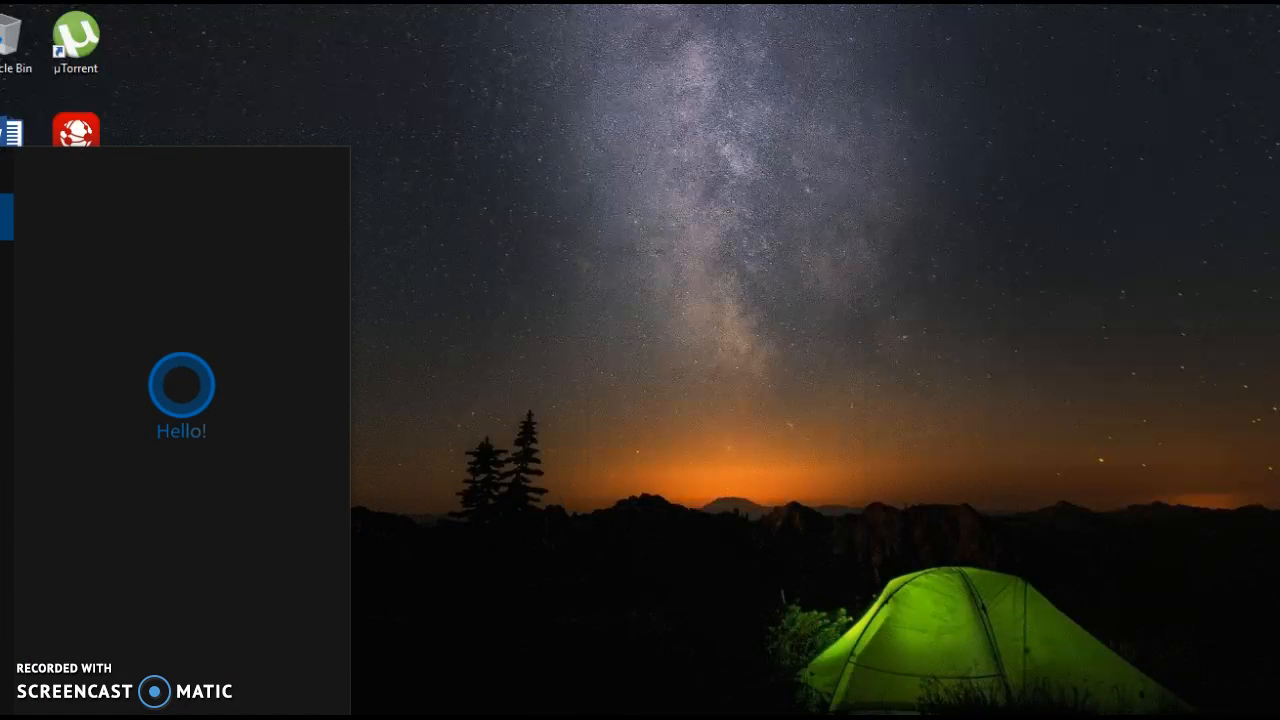
text(wor)
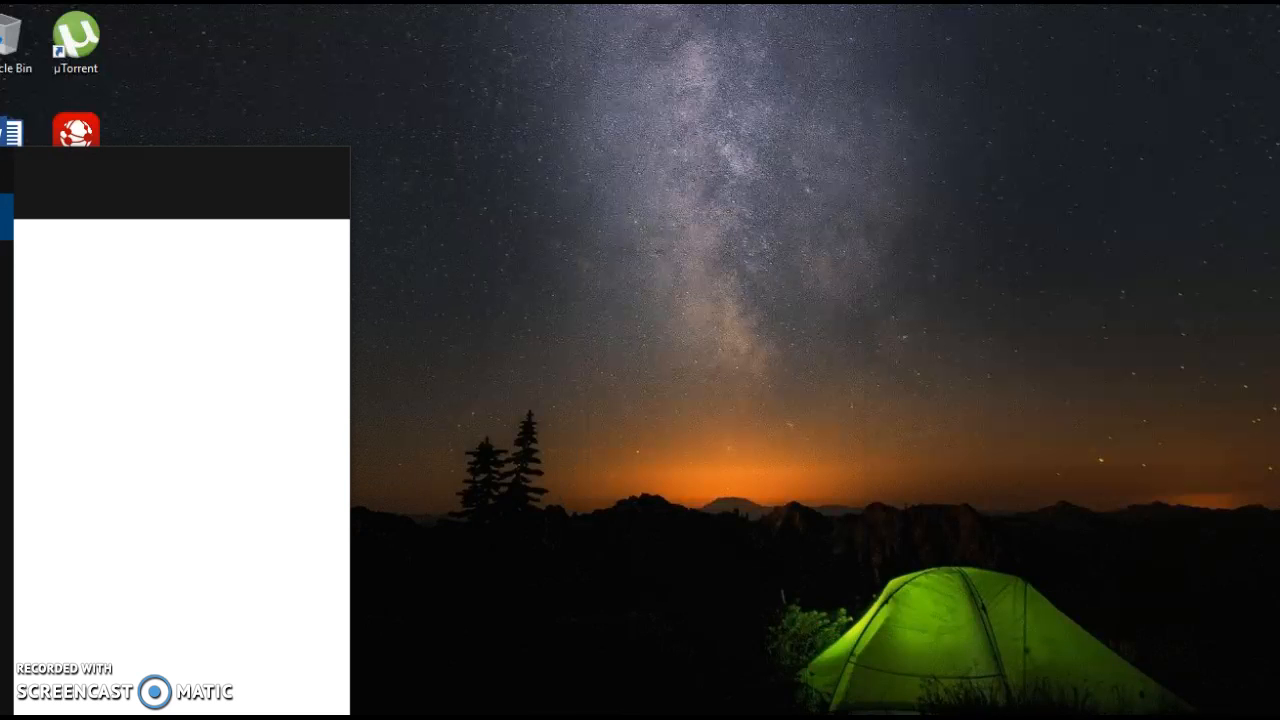
text(d)
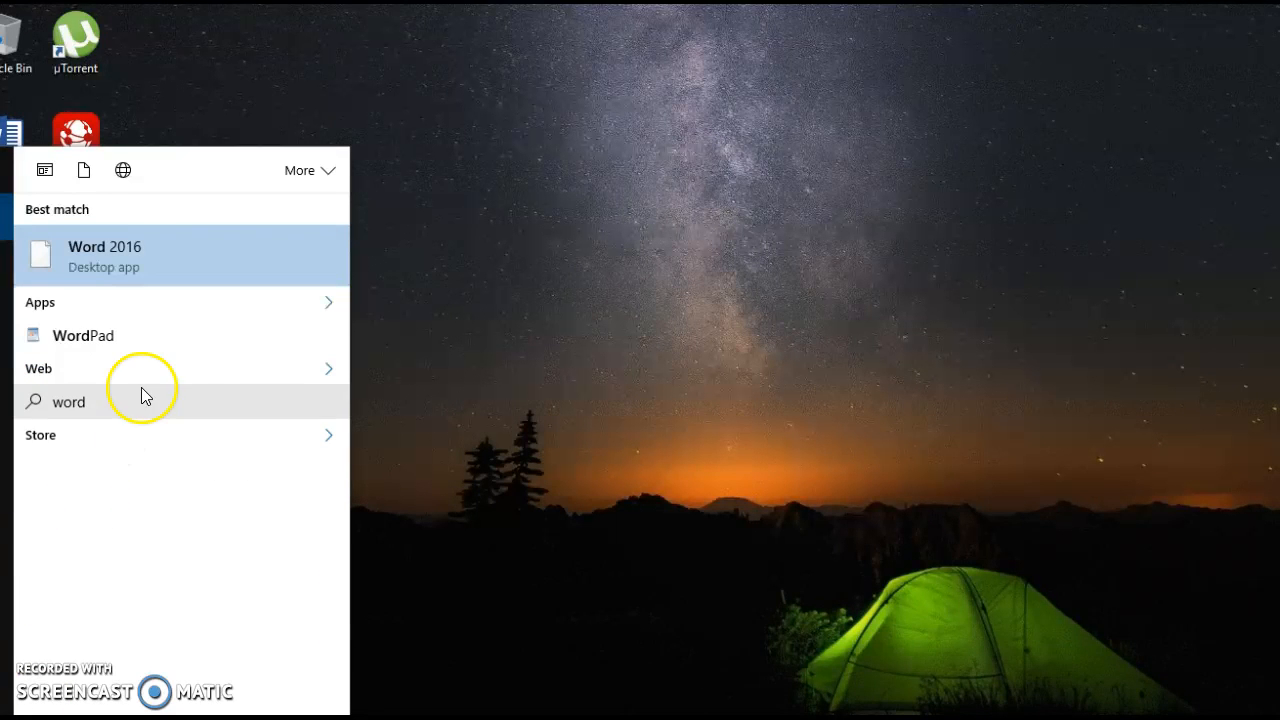
click(130, 250)
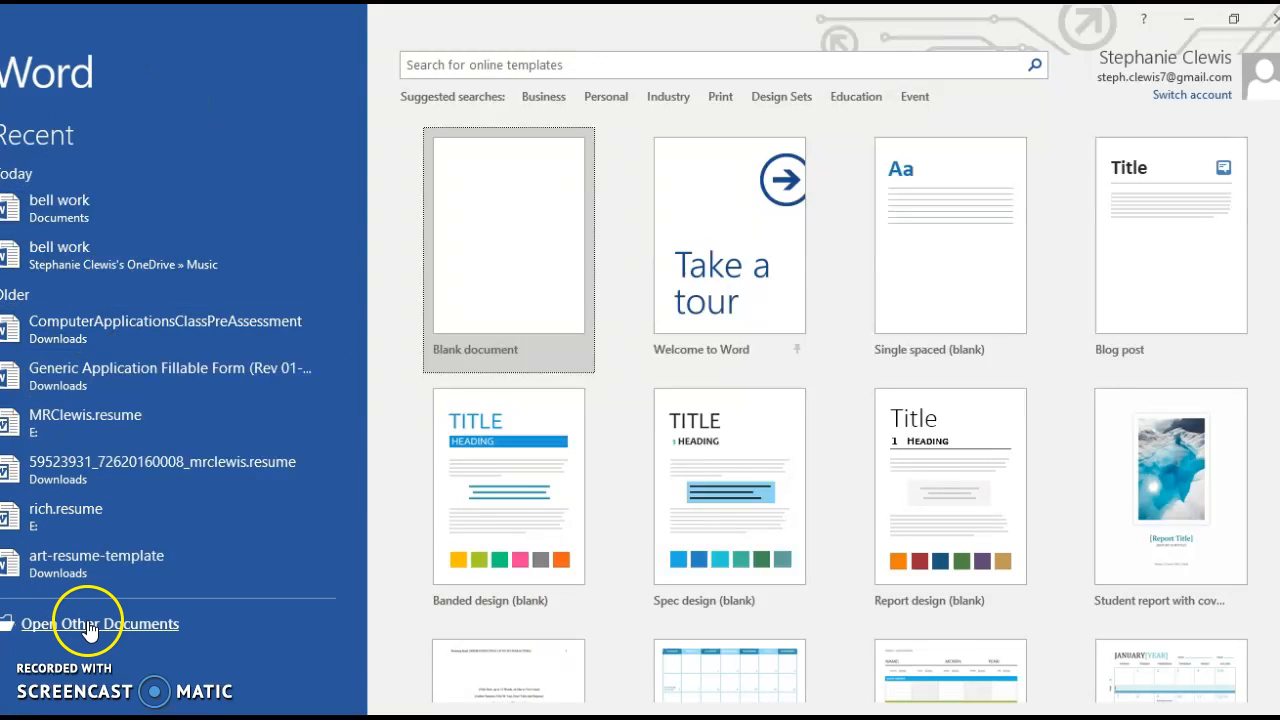
click(504, 264)
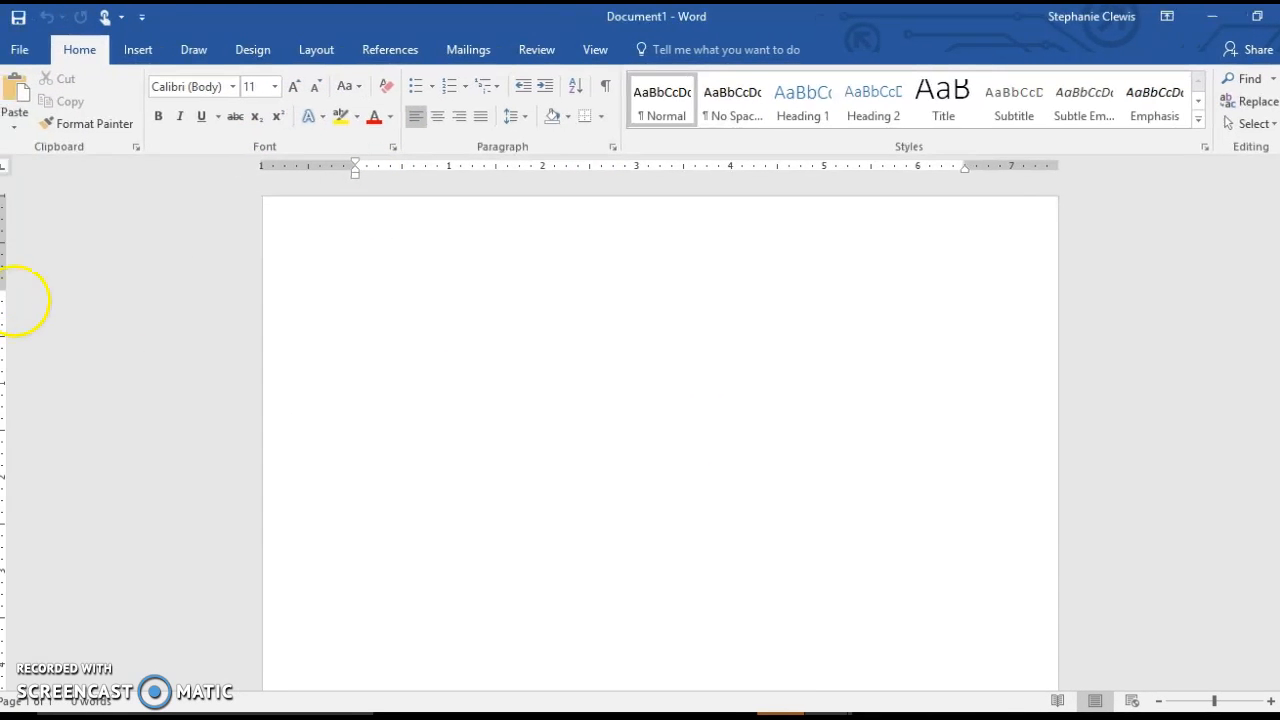
- Save the blank document as practice1 in the Documents folder of the personal OneDrive, in Word Document (*.docx) format
click(18, 20)
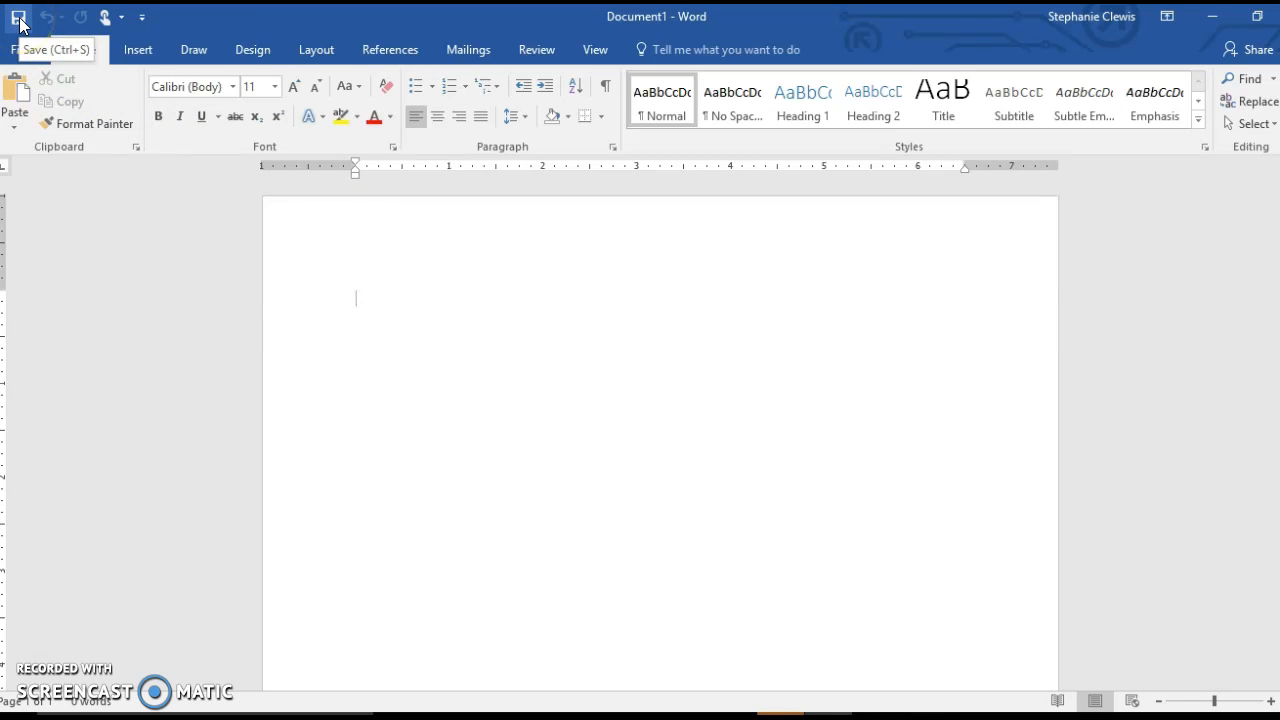
click(640, 22)
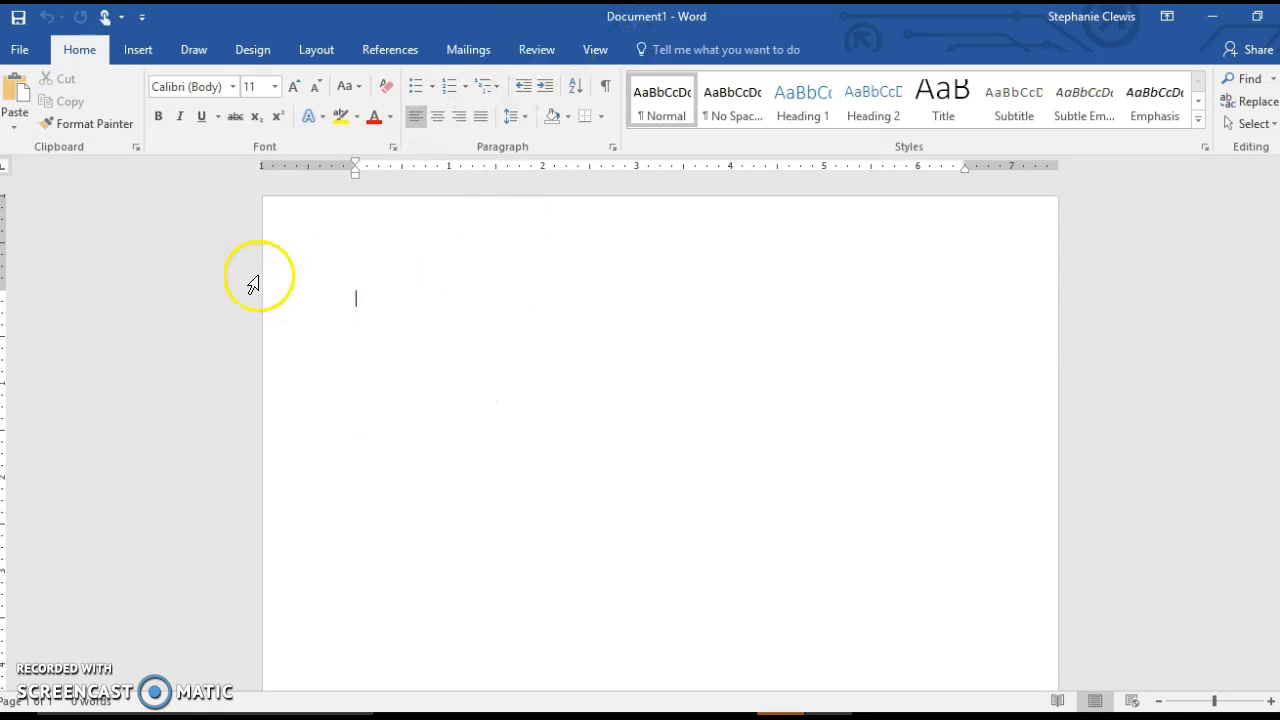
click(20, 17)
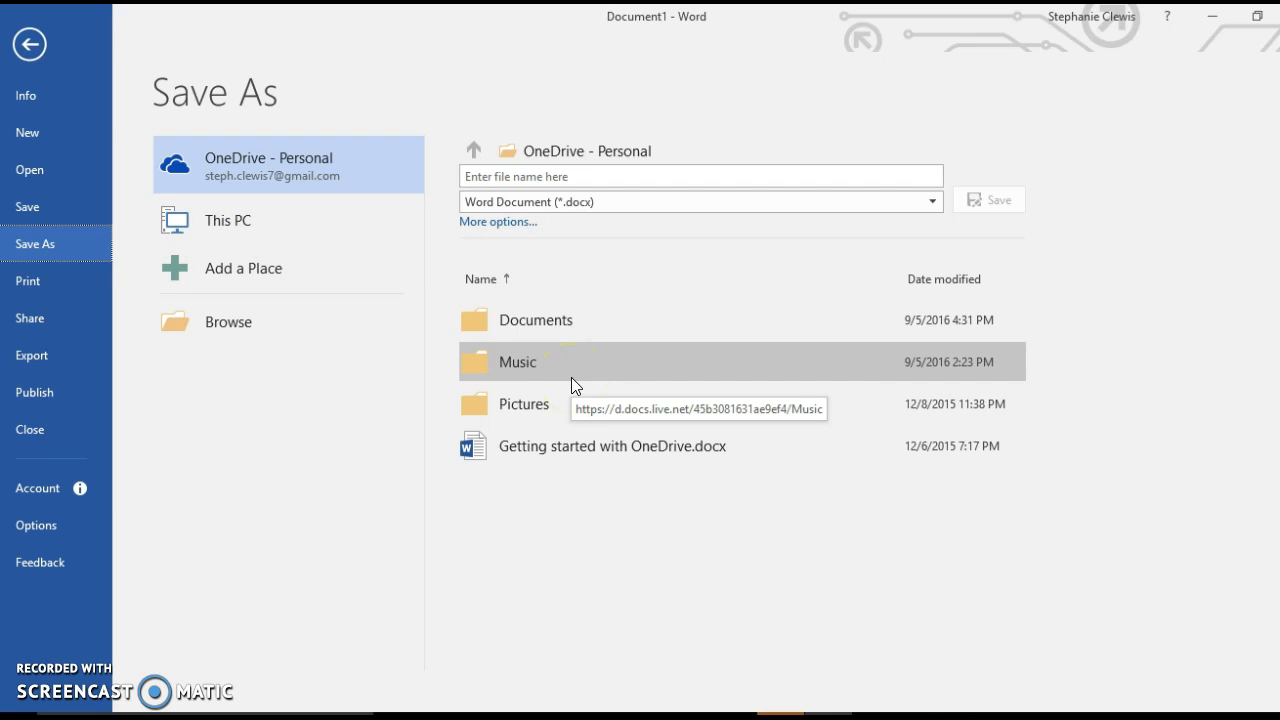
click(529, 333)
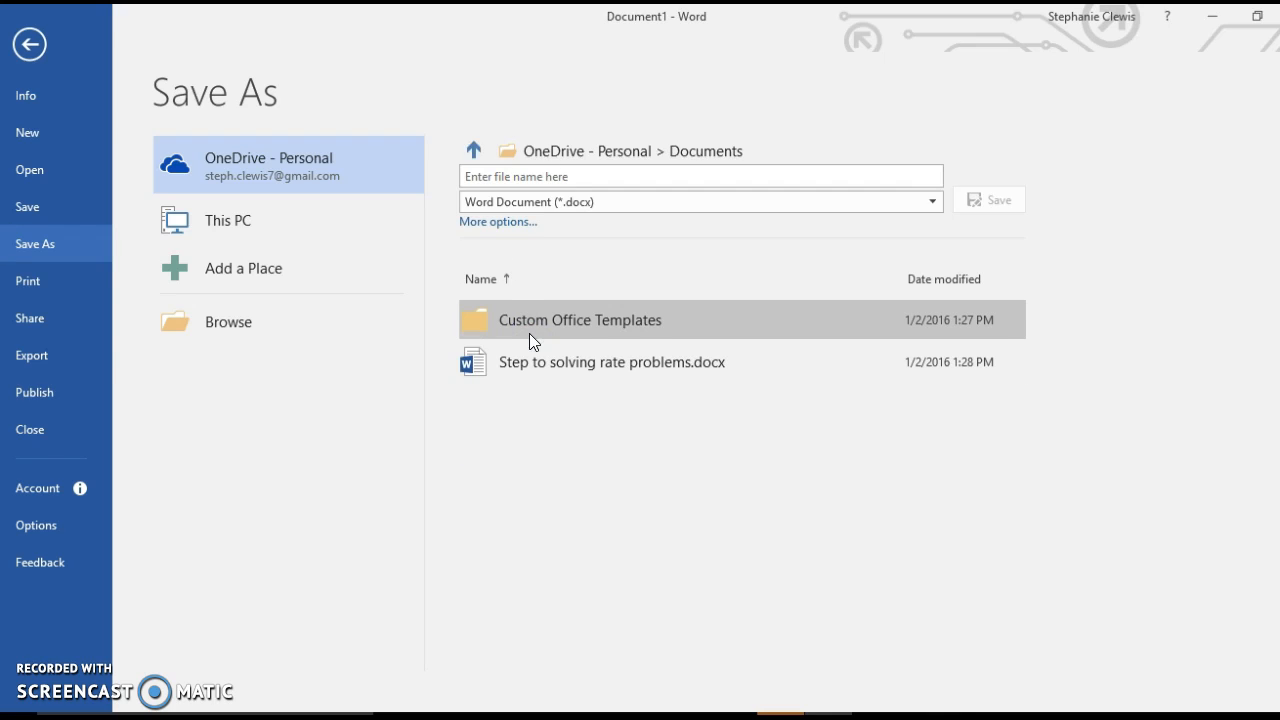
click(483, 176)
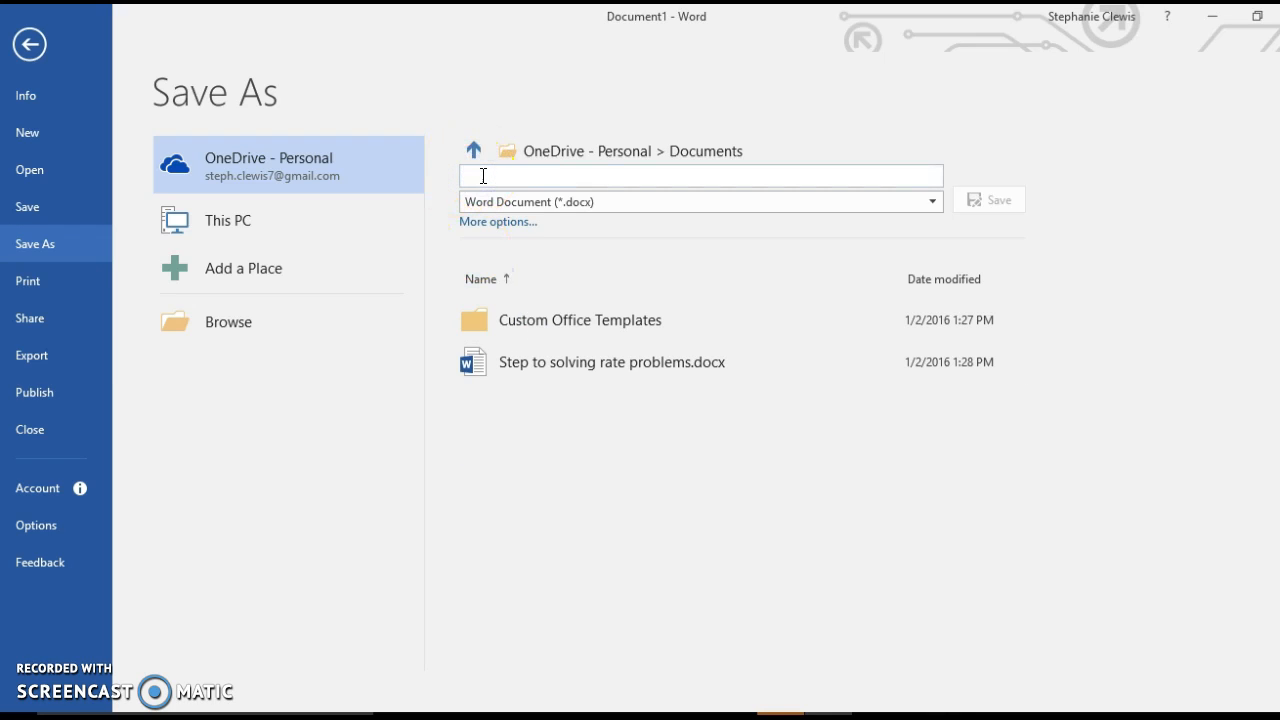
text(practice1)
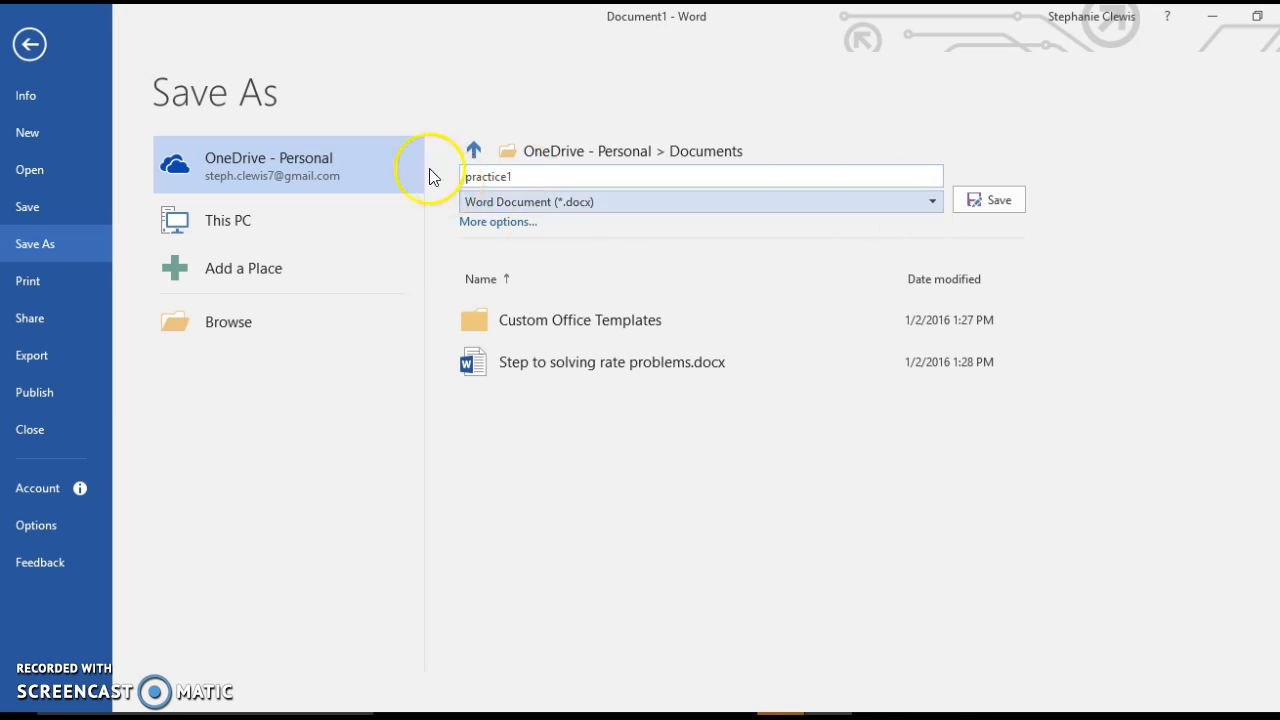
click(982, 201)
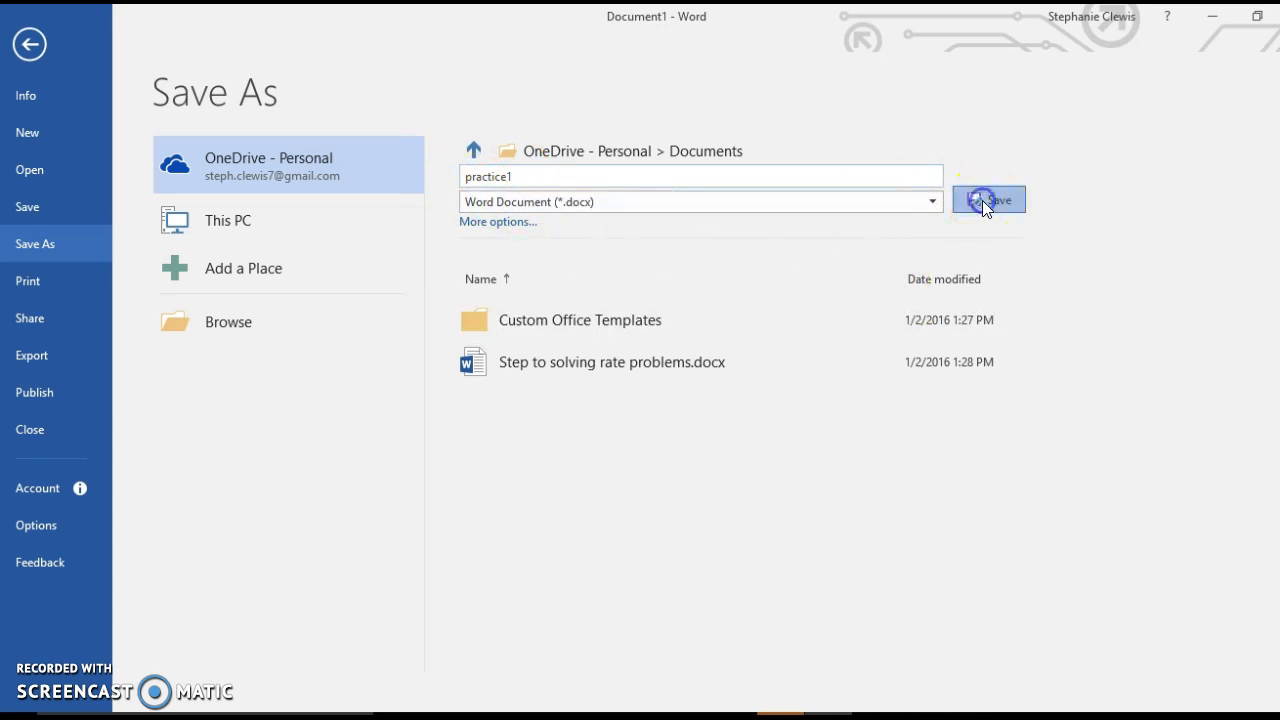
click(982, 200)
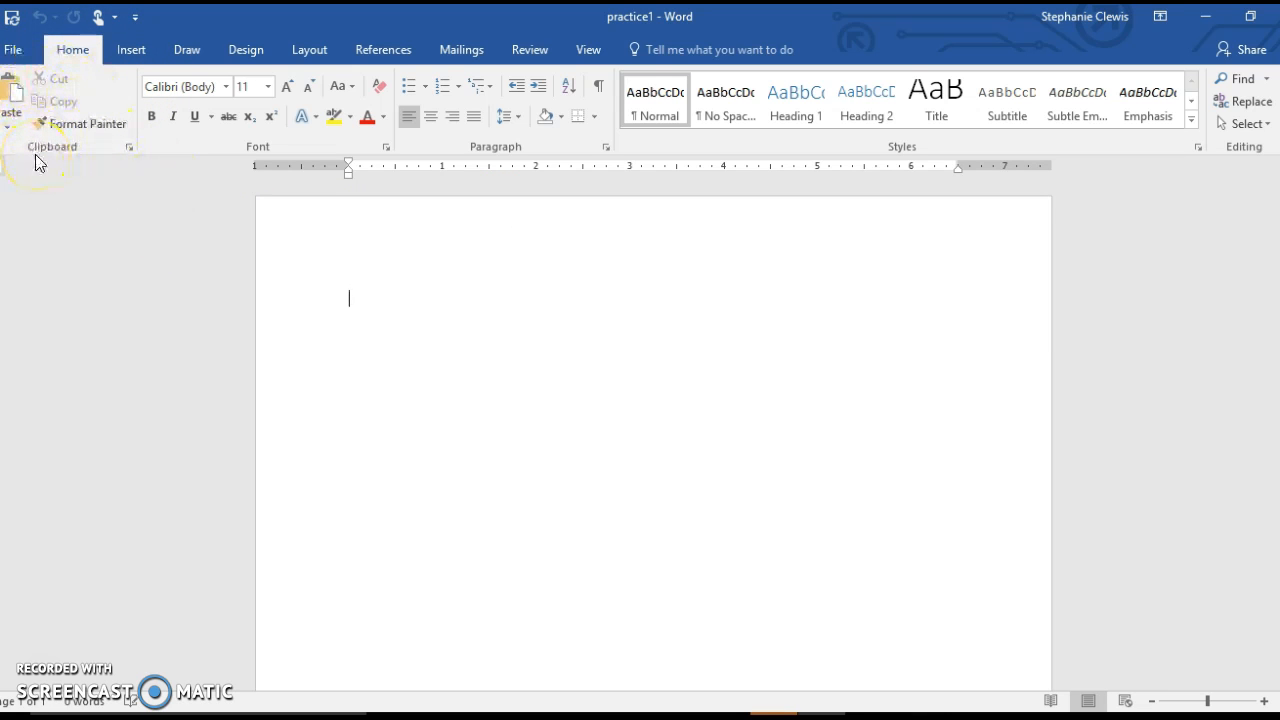
- Set the text font at the start of the document to Arial Black
click(226, 87)
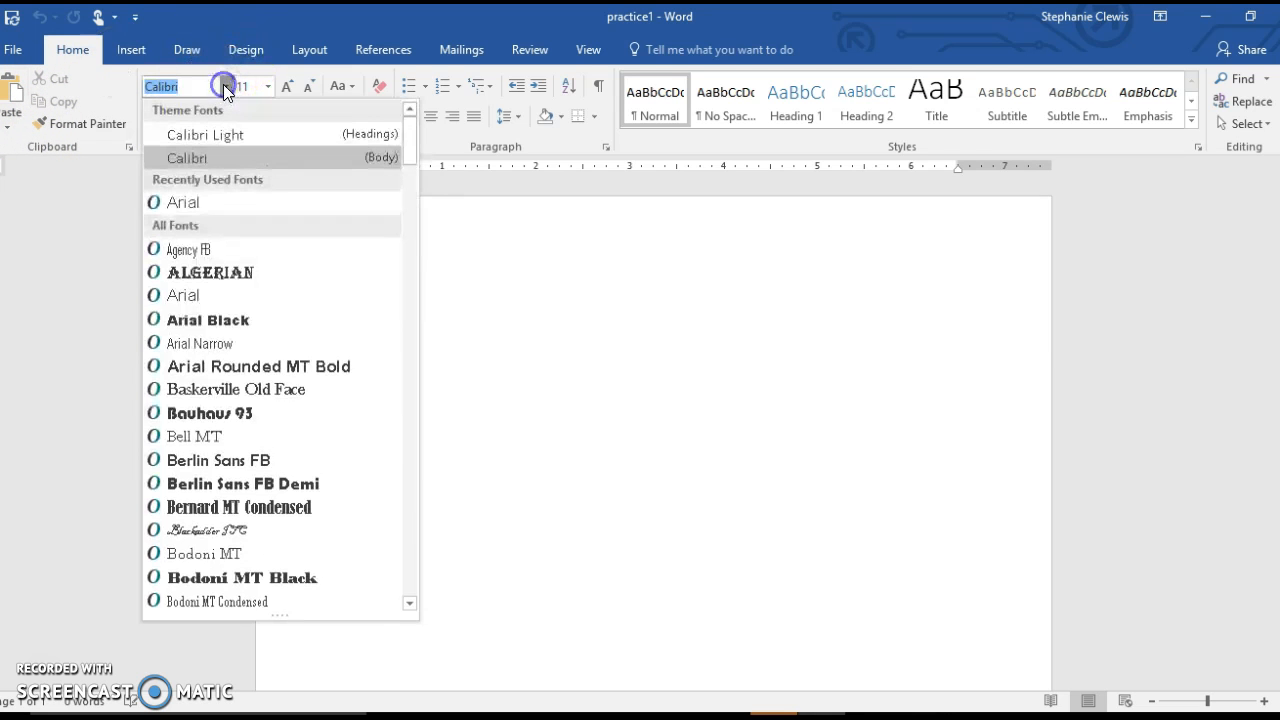
click(190, 325)
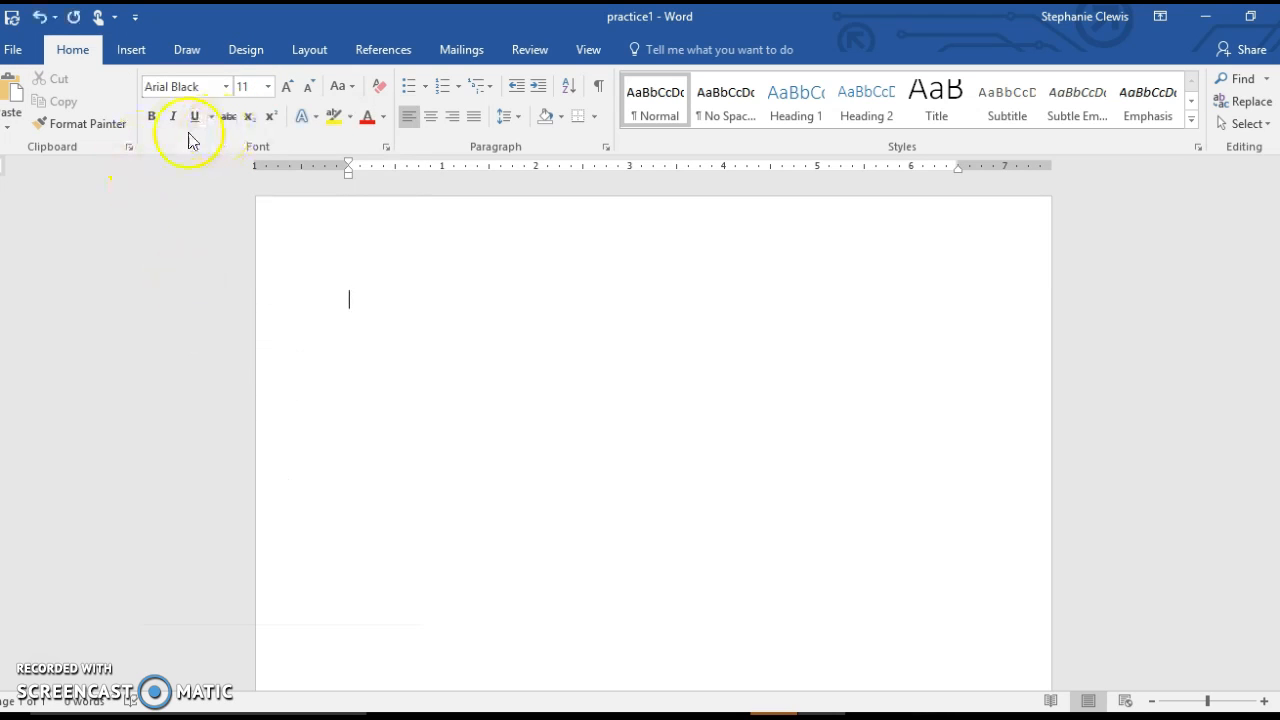
- Examine the font size and text effect choices and the commands for inserting objects, drawing with pens and designing the document
click(269, 87)
click(270, 88)
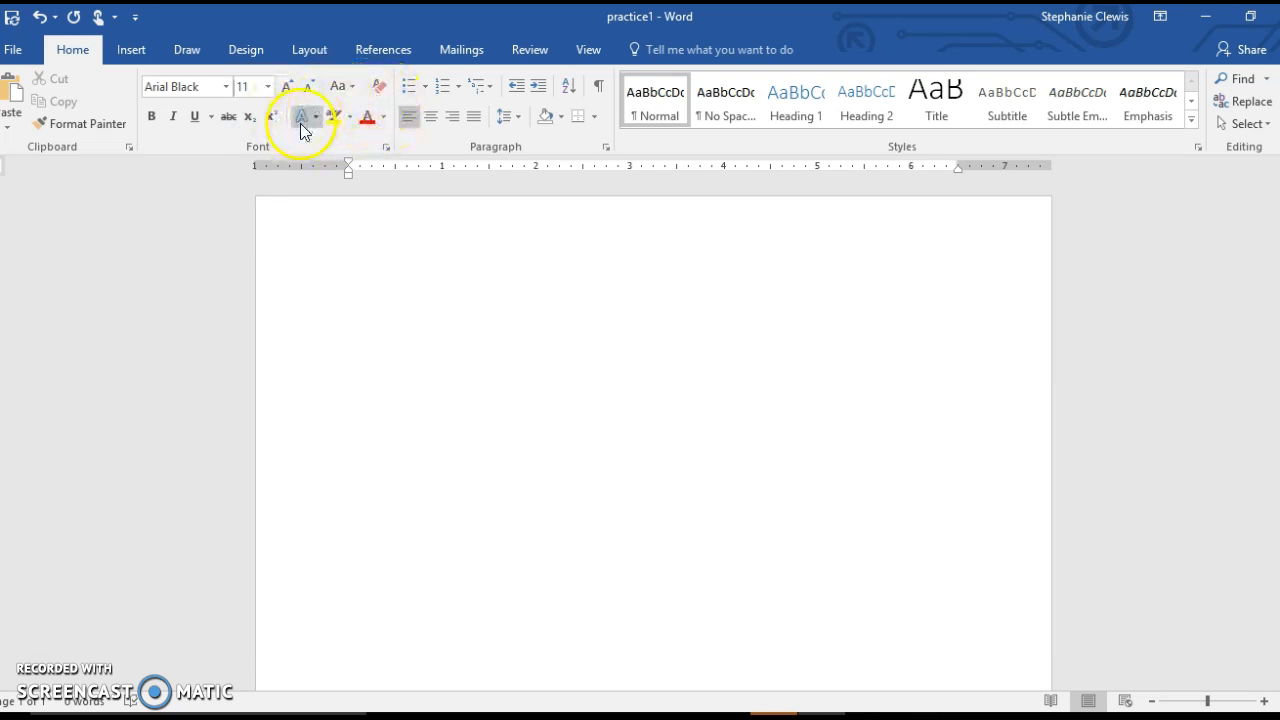
click(309, 116)
click(311, 116)
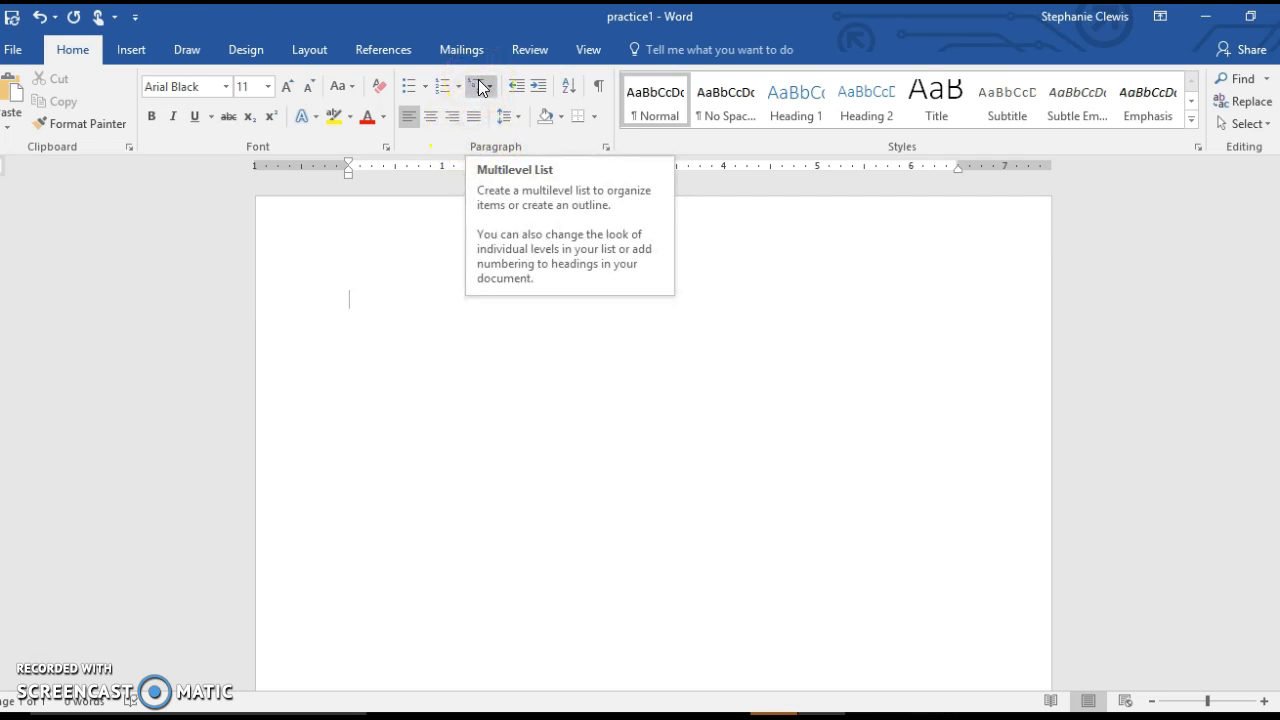
click(131, 60)
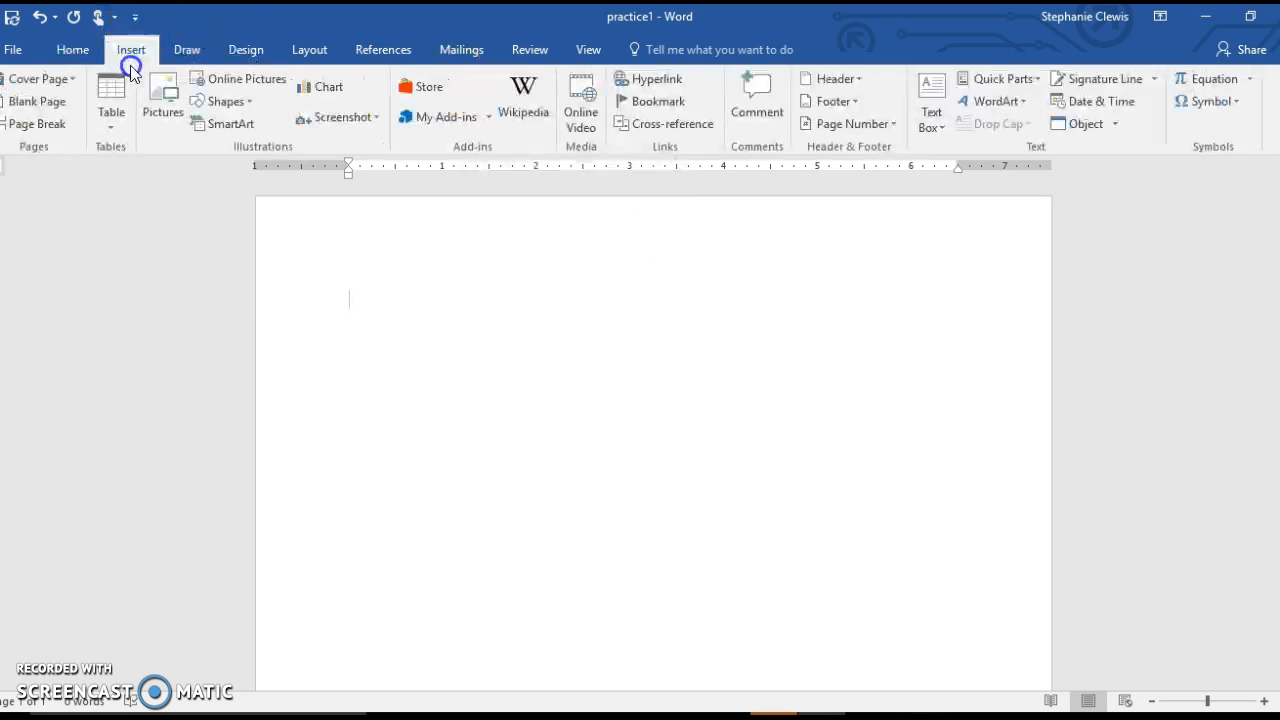
click(79, 84)
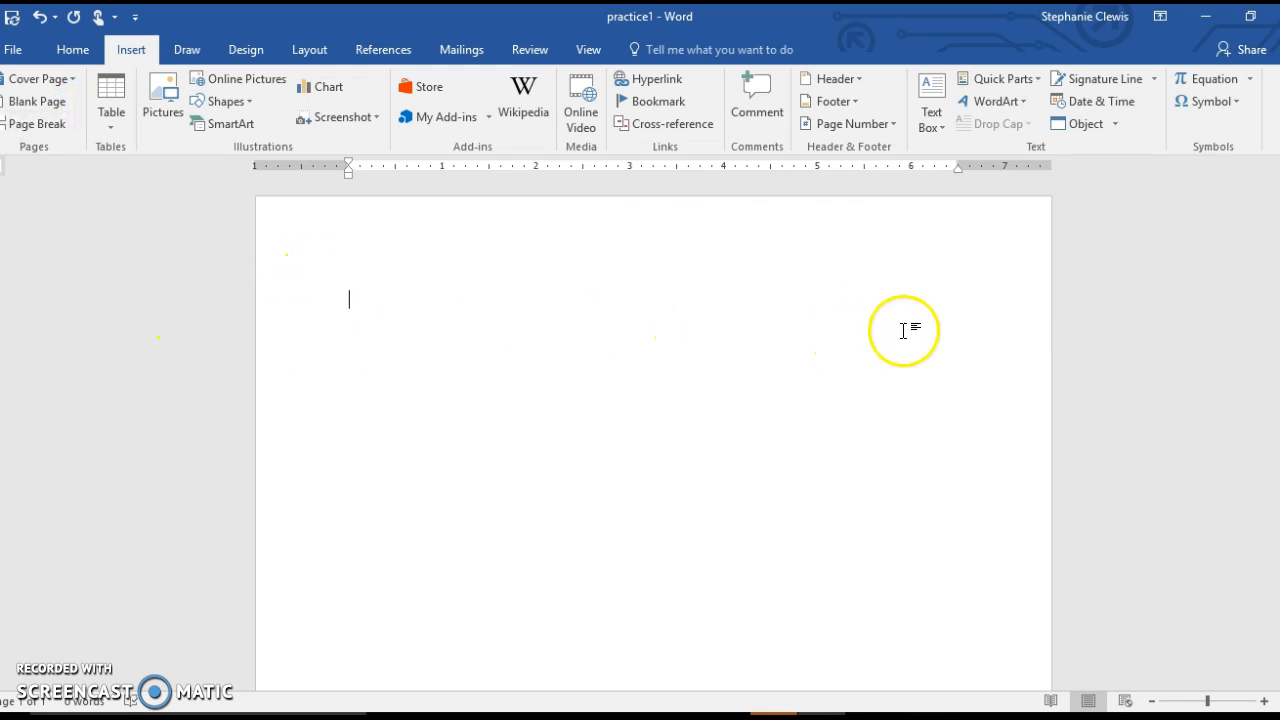
click(370, 299)
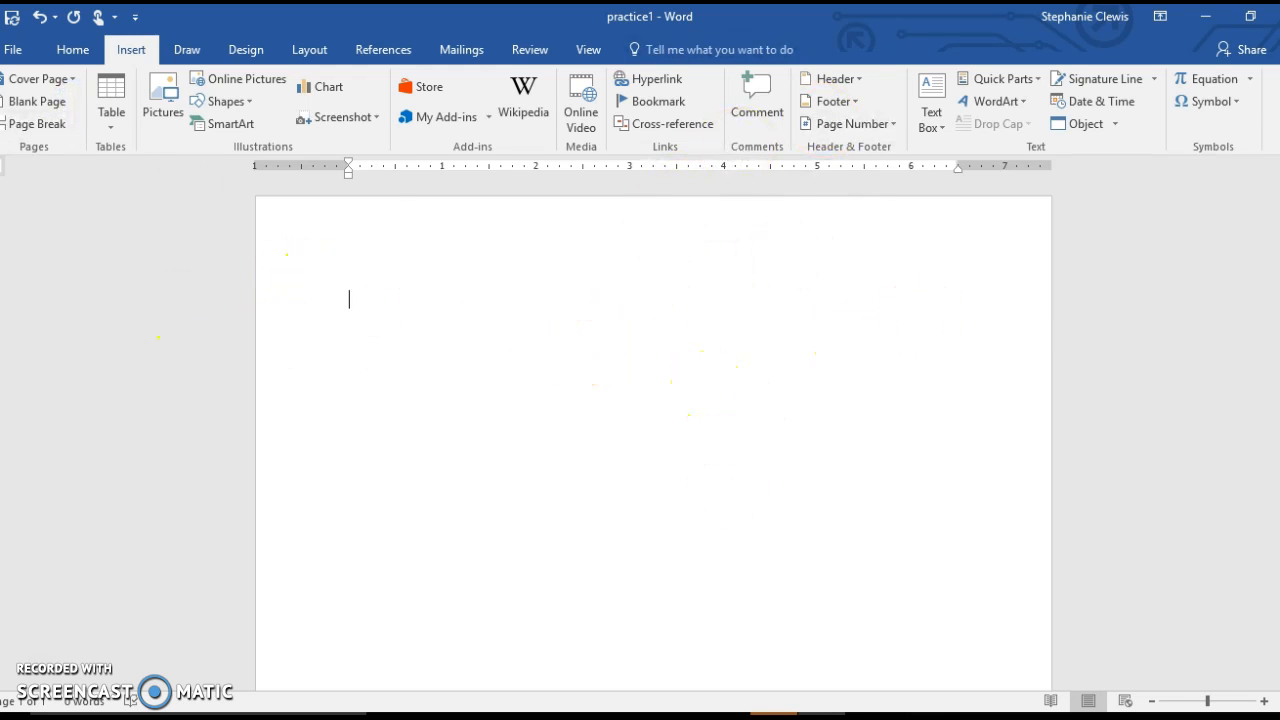
right_click(100, 103)
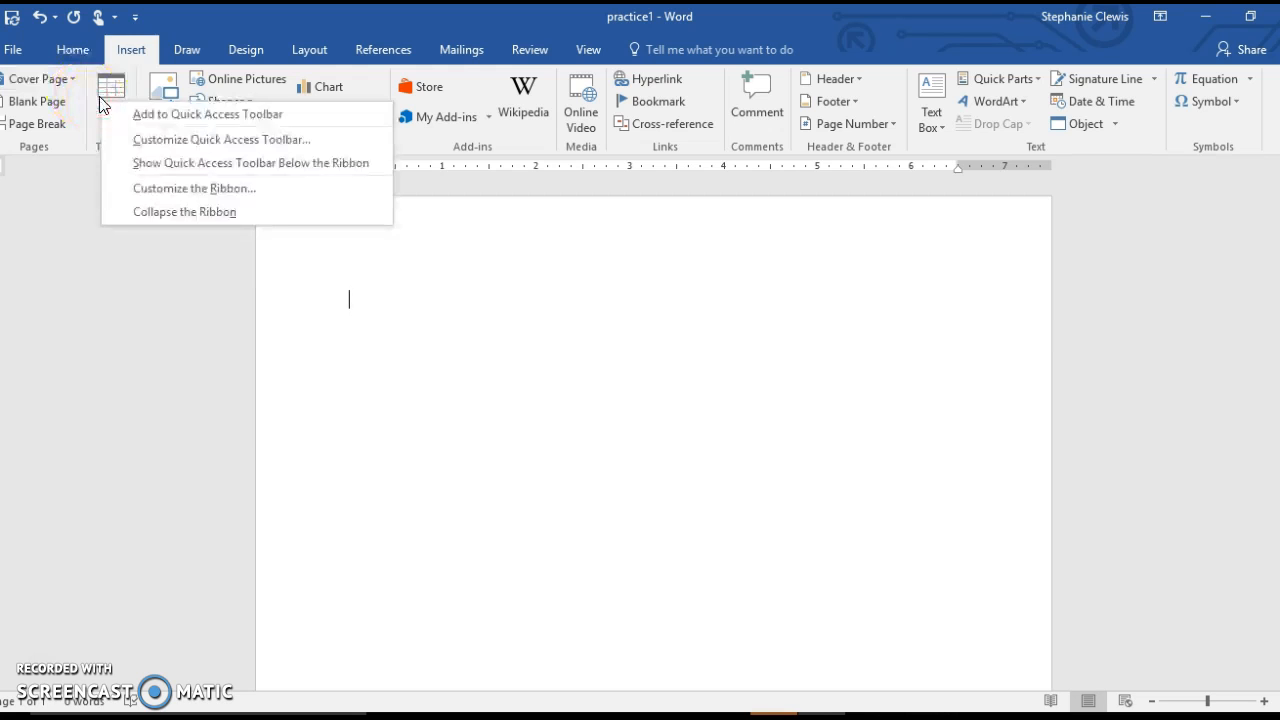
click(104, 100)
click(106, 100)
click(170, 100)
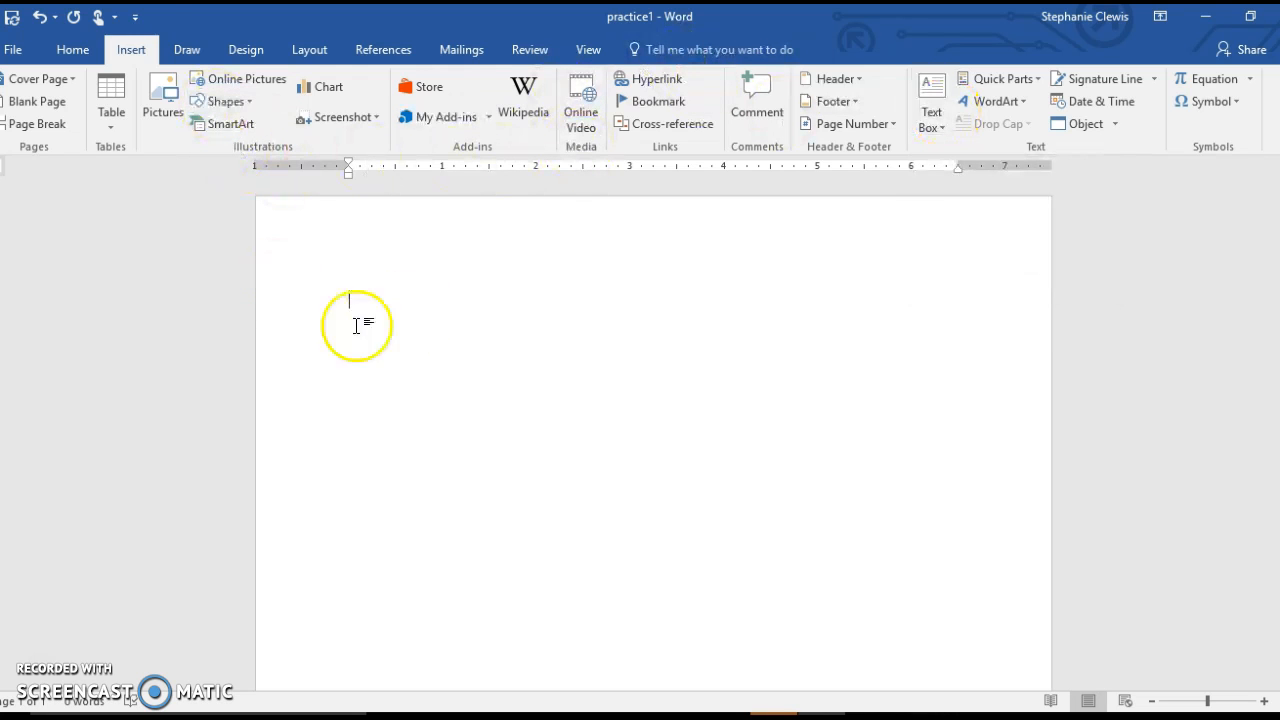
click(190, 52)
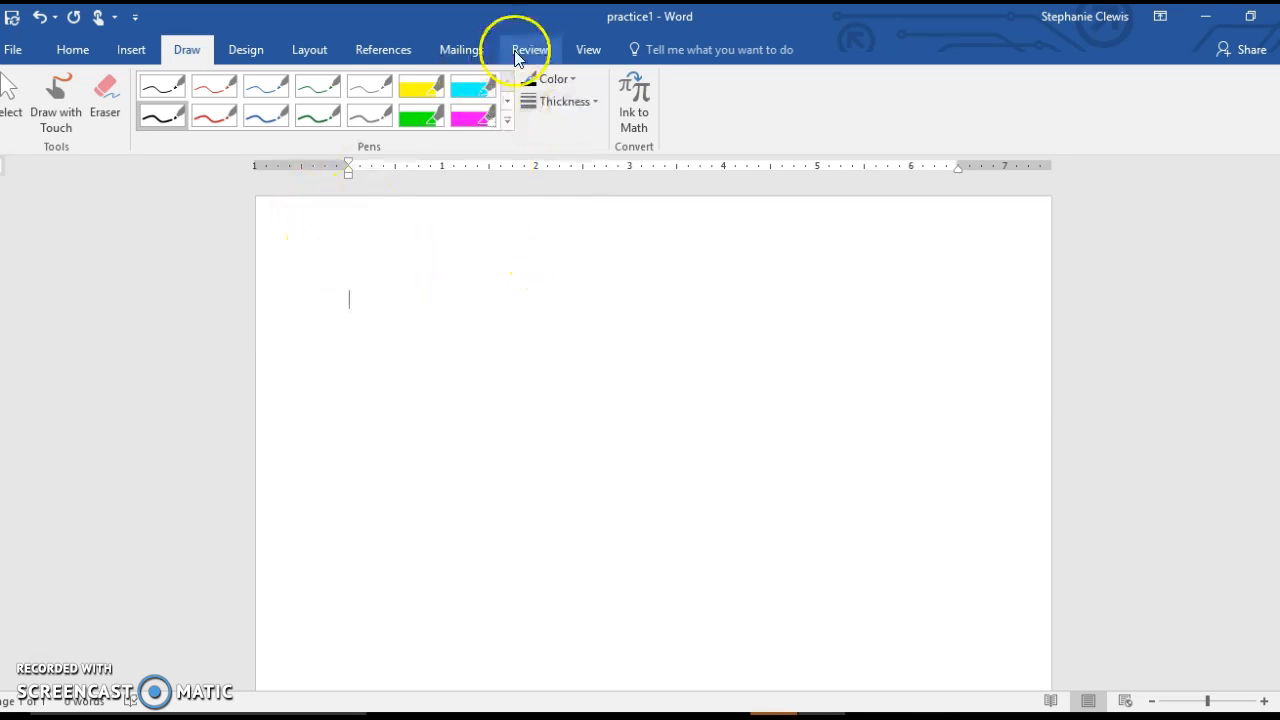
click(254, 62)
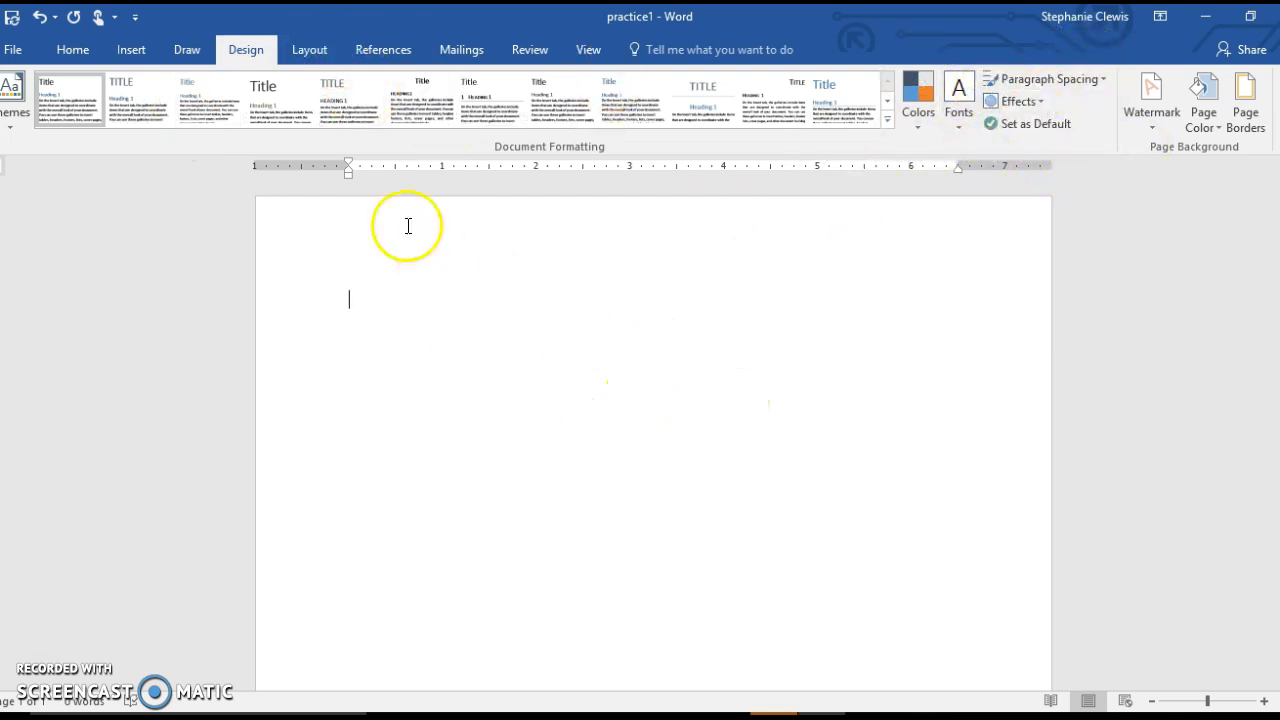
- Set the page margins to the Narrow preset, 0.5" on every side
click(323, 53)
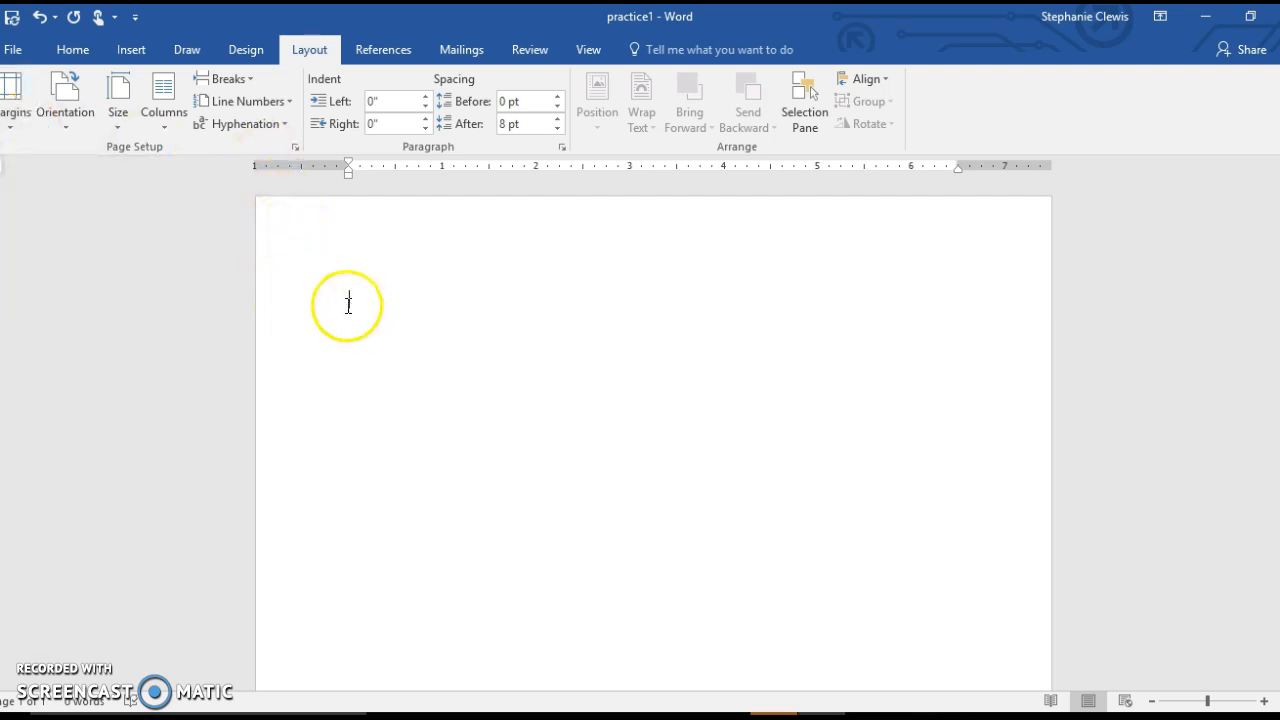
click(10, 105)
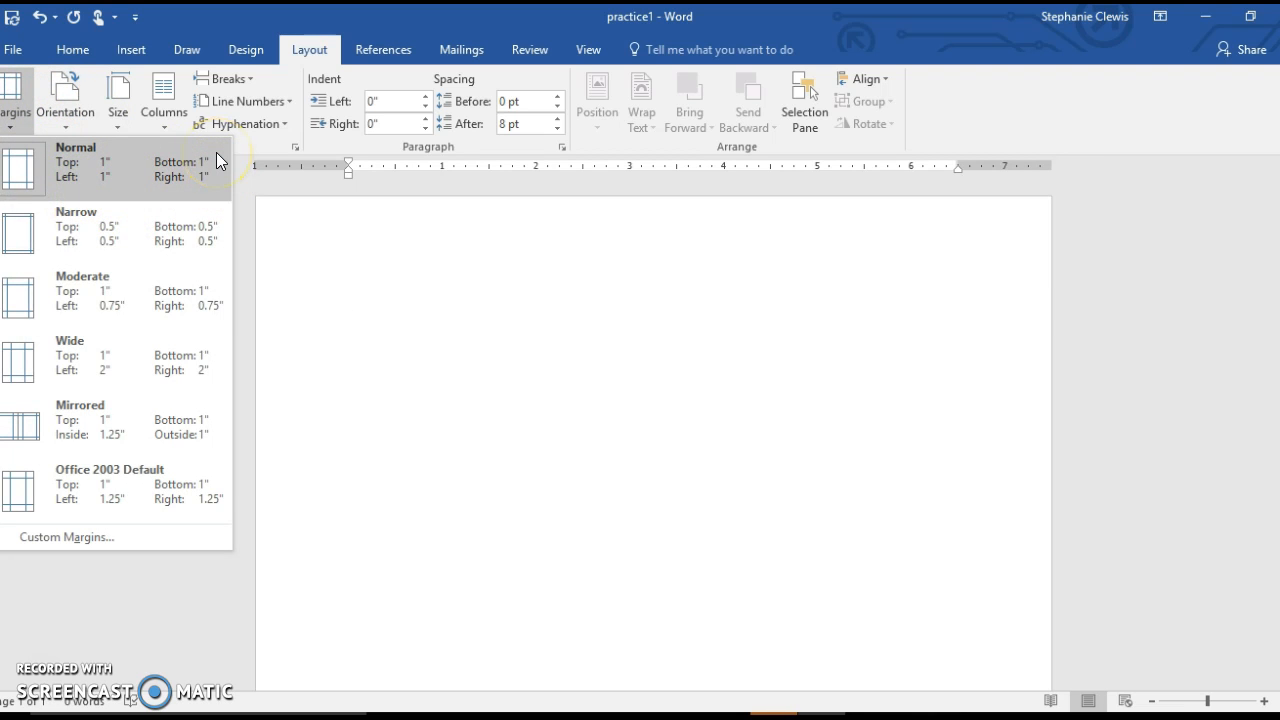
click(127, 258)
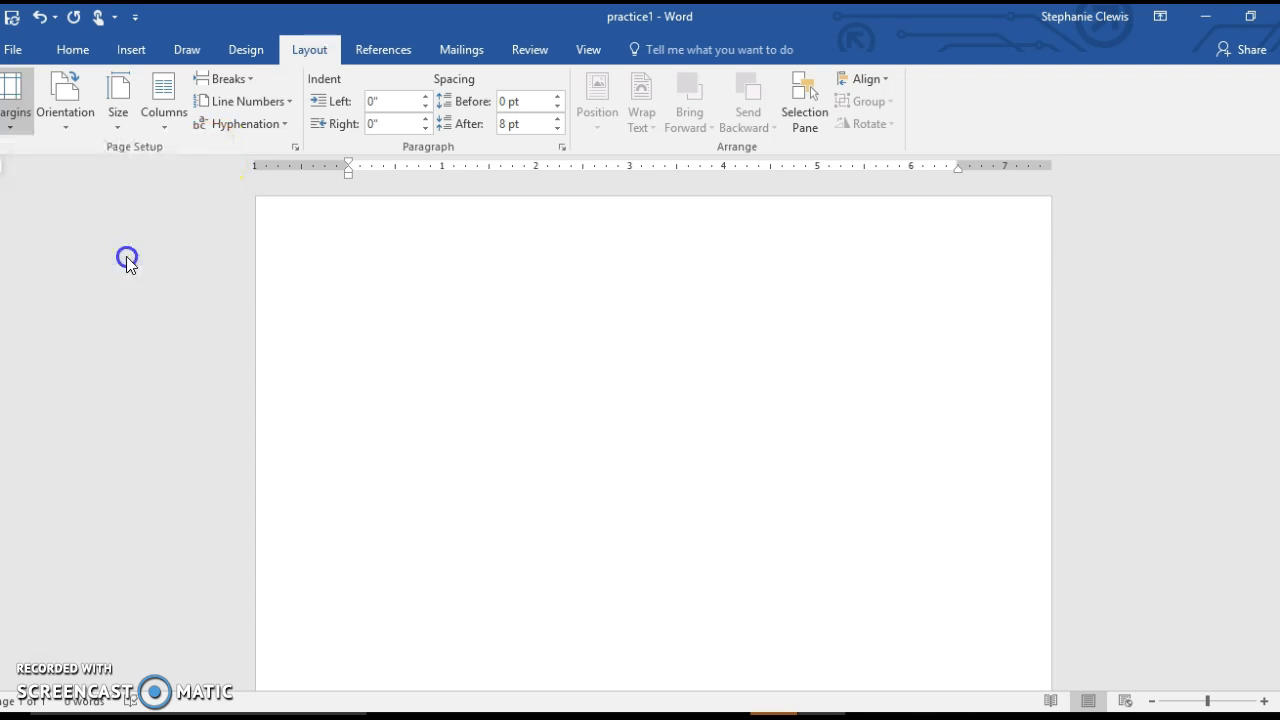
click(320, 326)
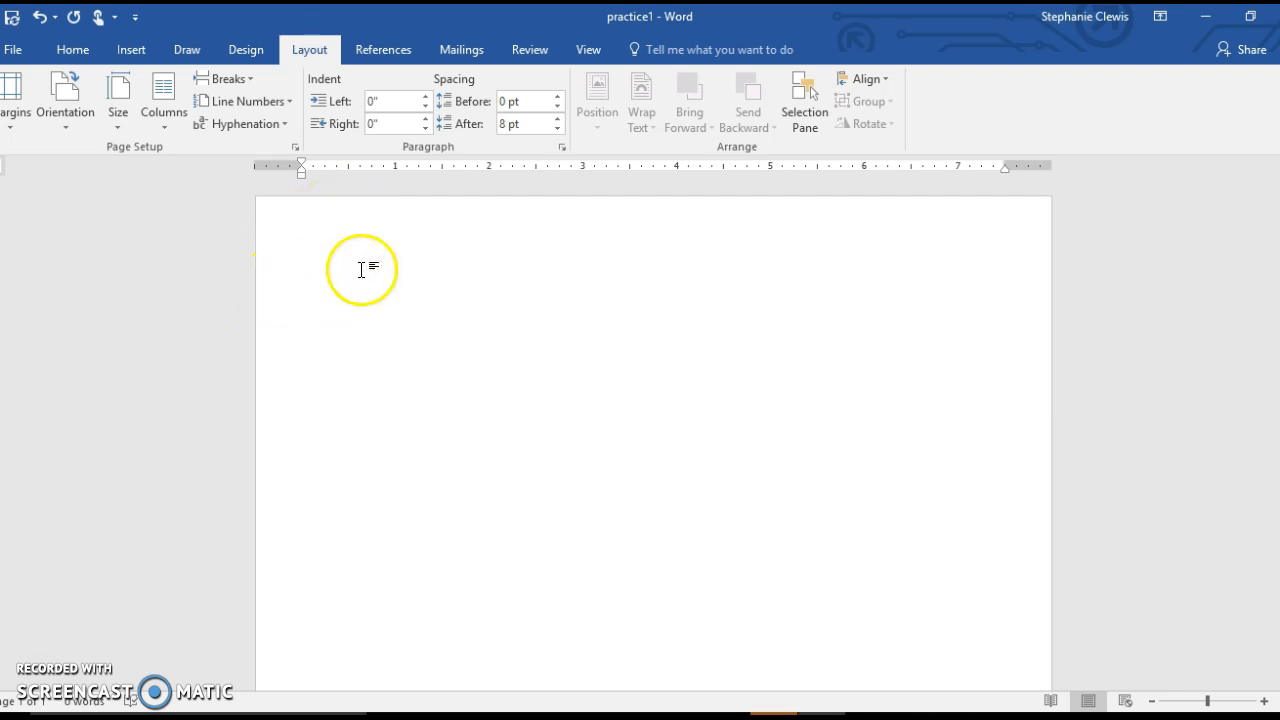
- Examine the page orientation, paper size and column choices, and the commands for references, mailings and review
click(58, 100)
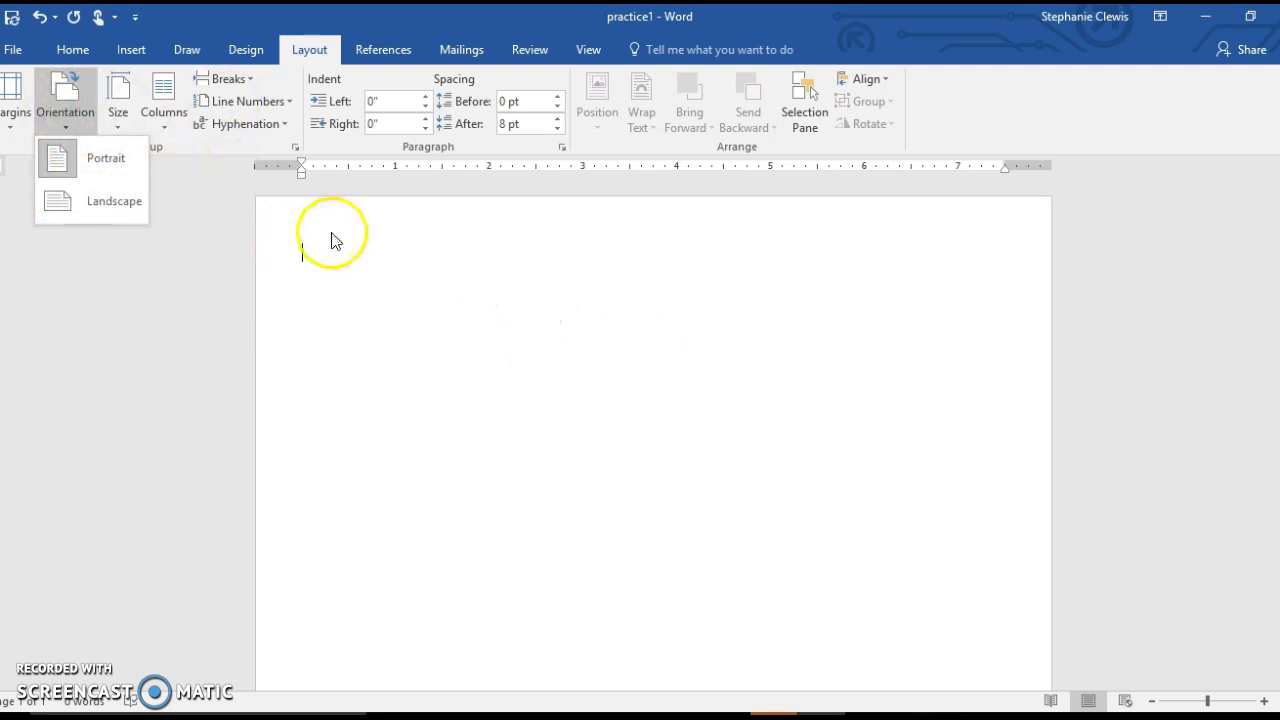
click(215, 280)
click(119, 132)
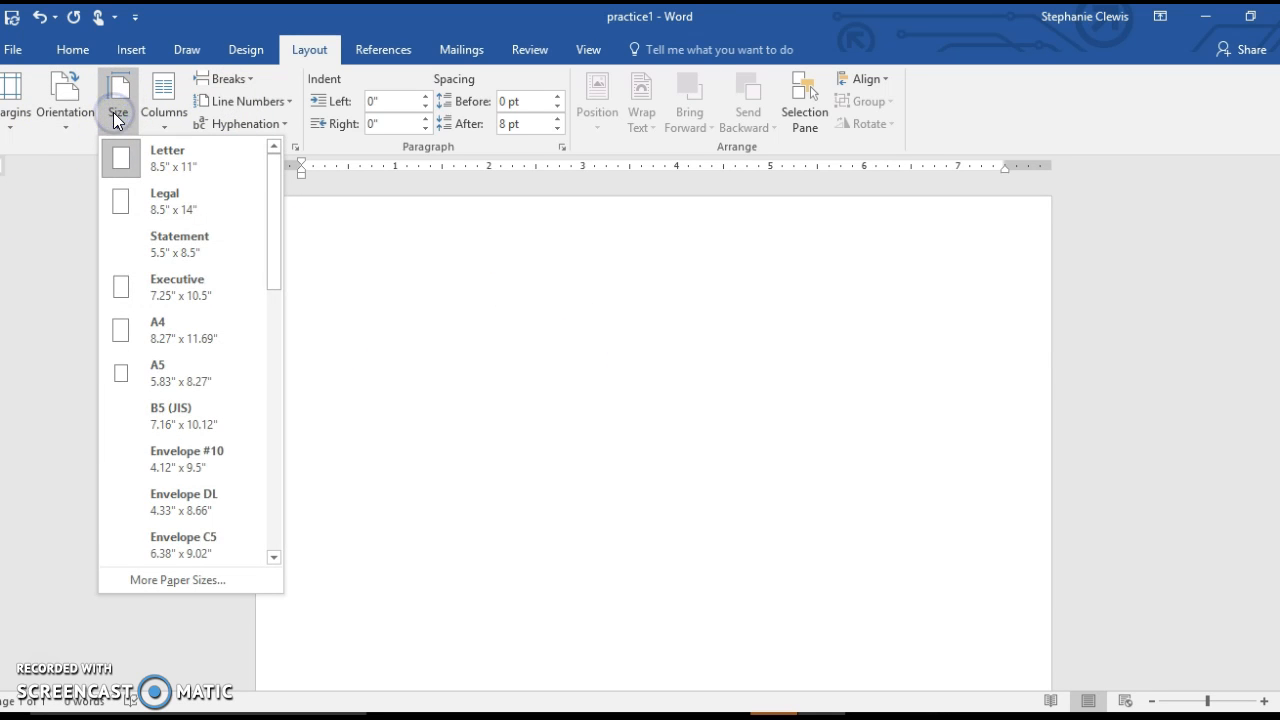
click(114, 110)
click(152, 114)
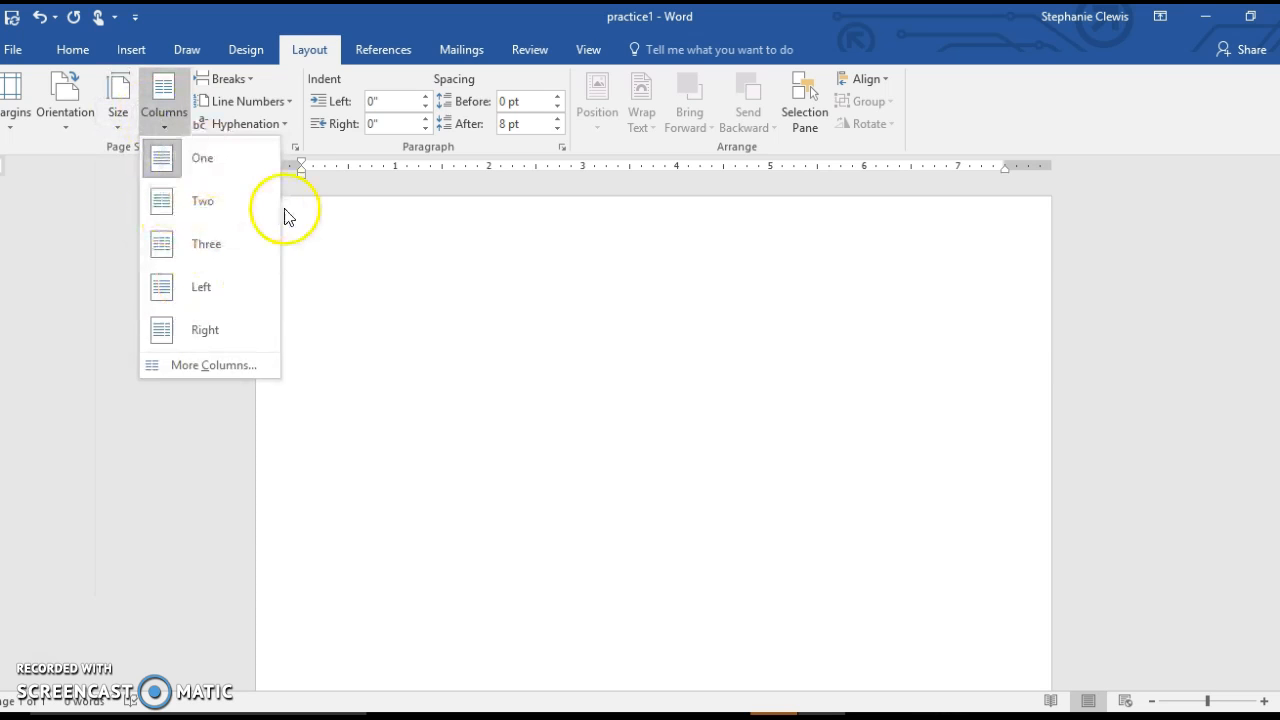
click(348, 322)
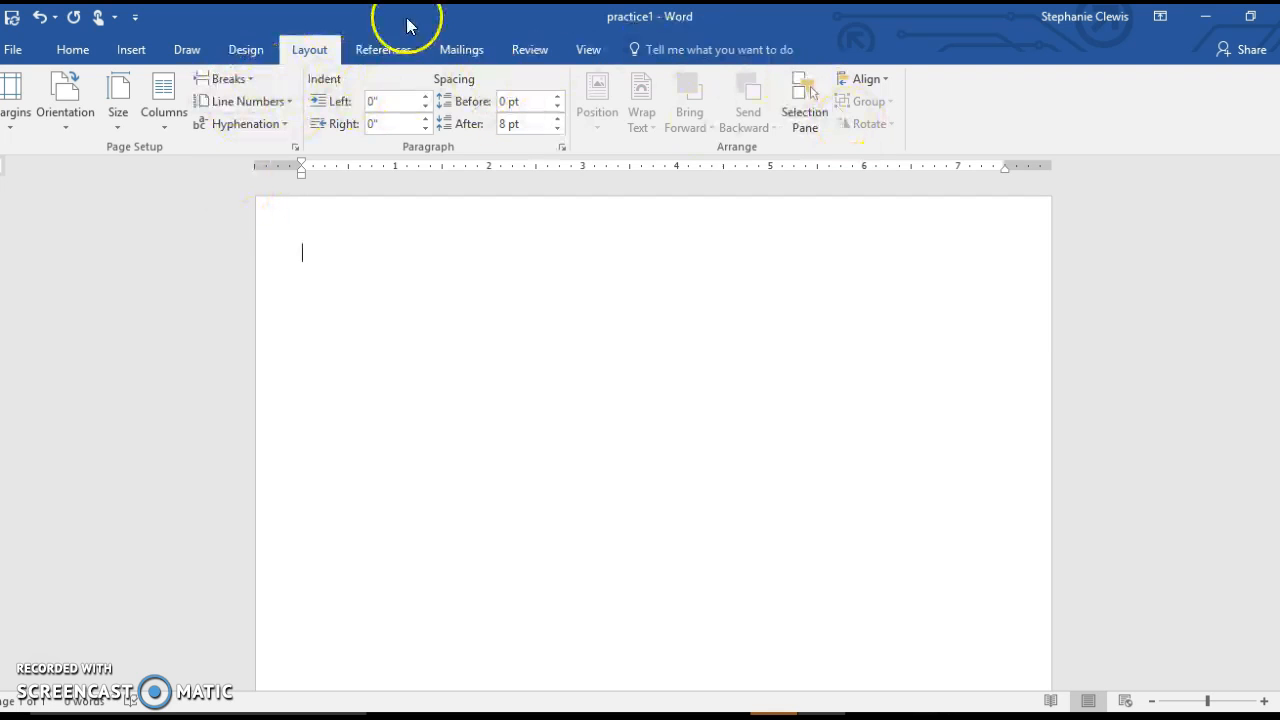
click(398, 47)
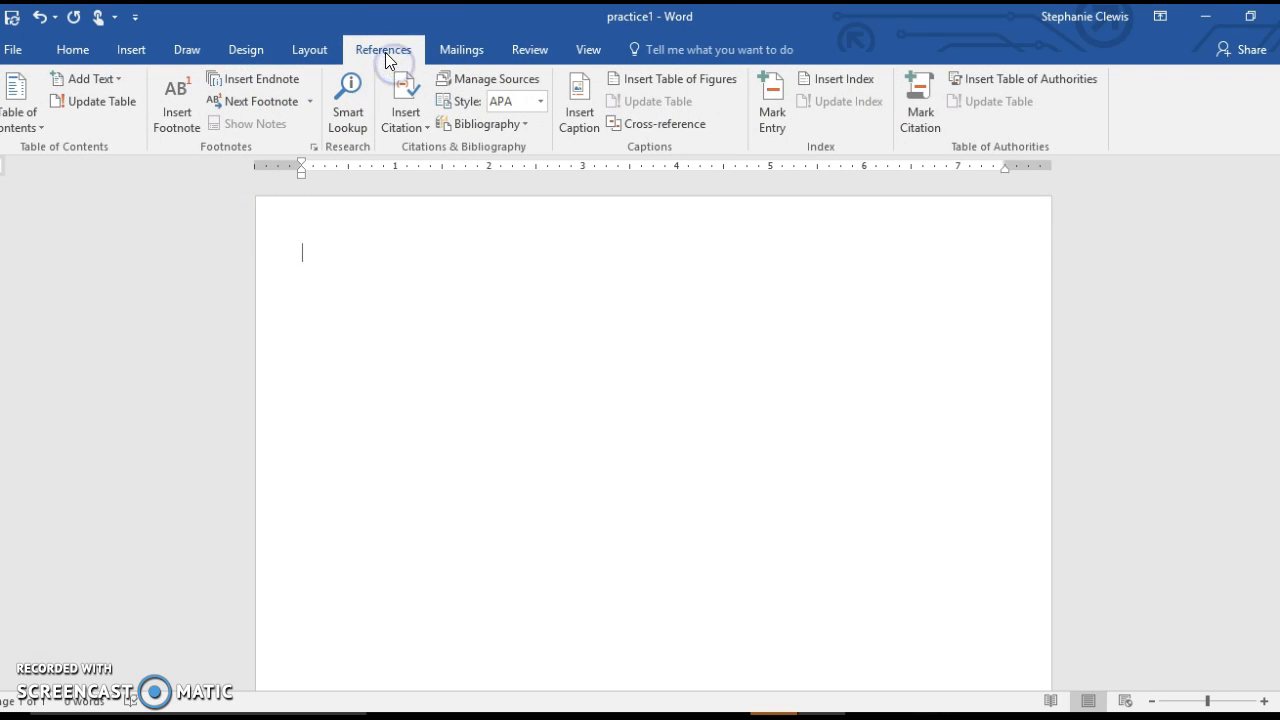
click(481, 50)
click(518, 58)
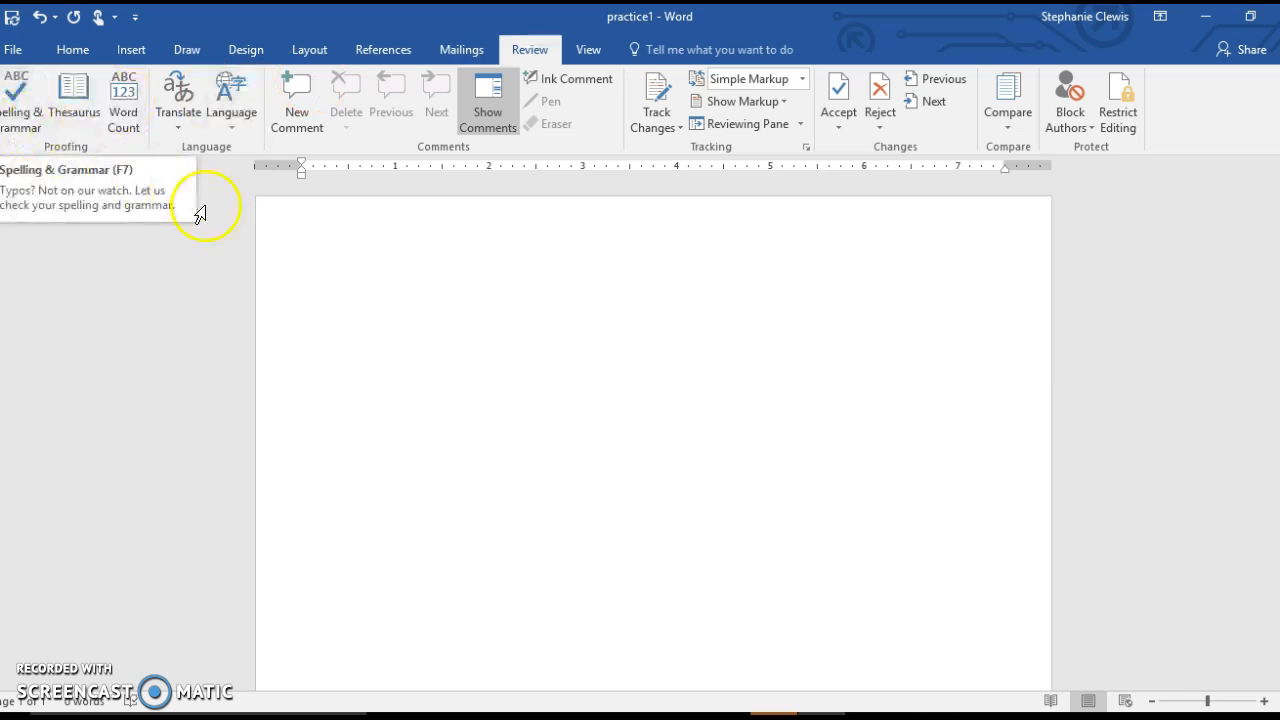
- Enter the sentence "Typing and you mess up a word smomen" at the start of the document, with its last word deliberately misspelled
click(318, 253)
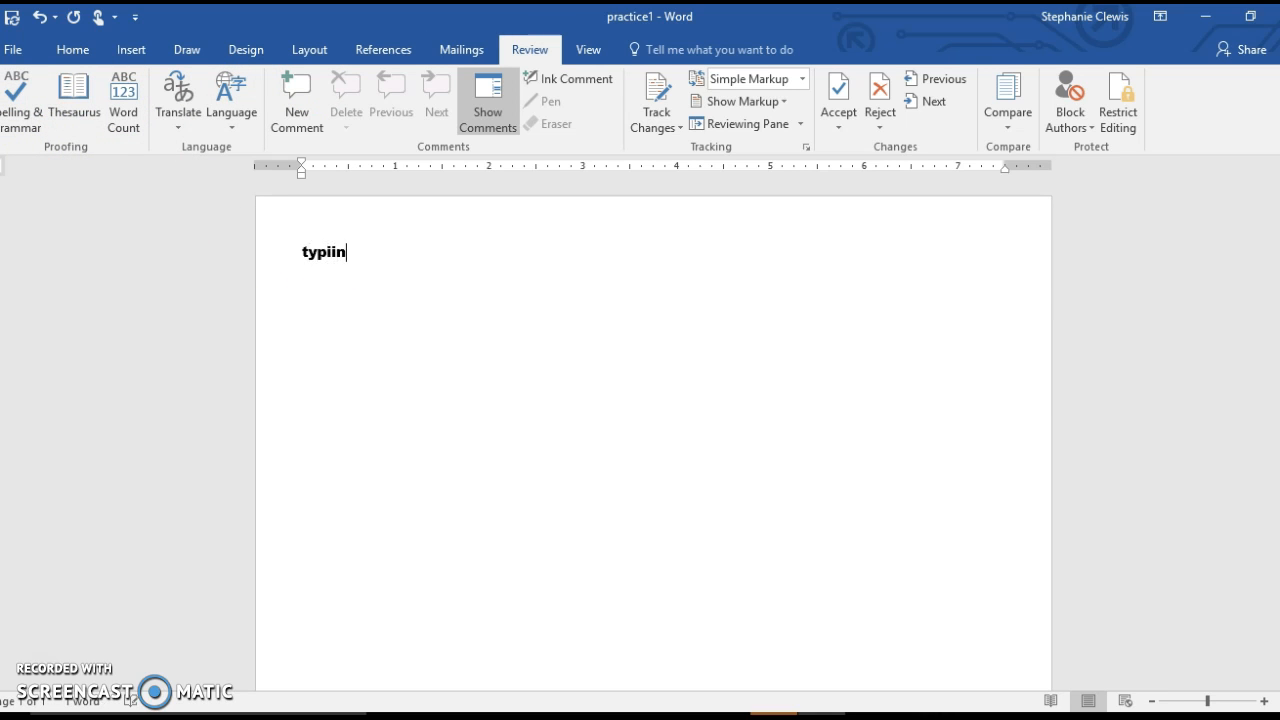
text(u mess)
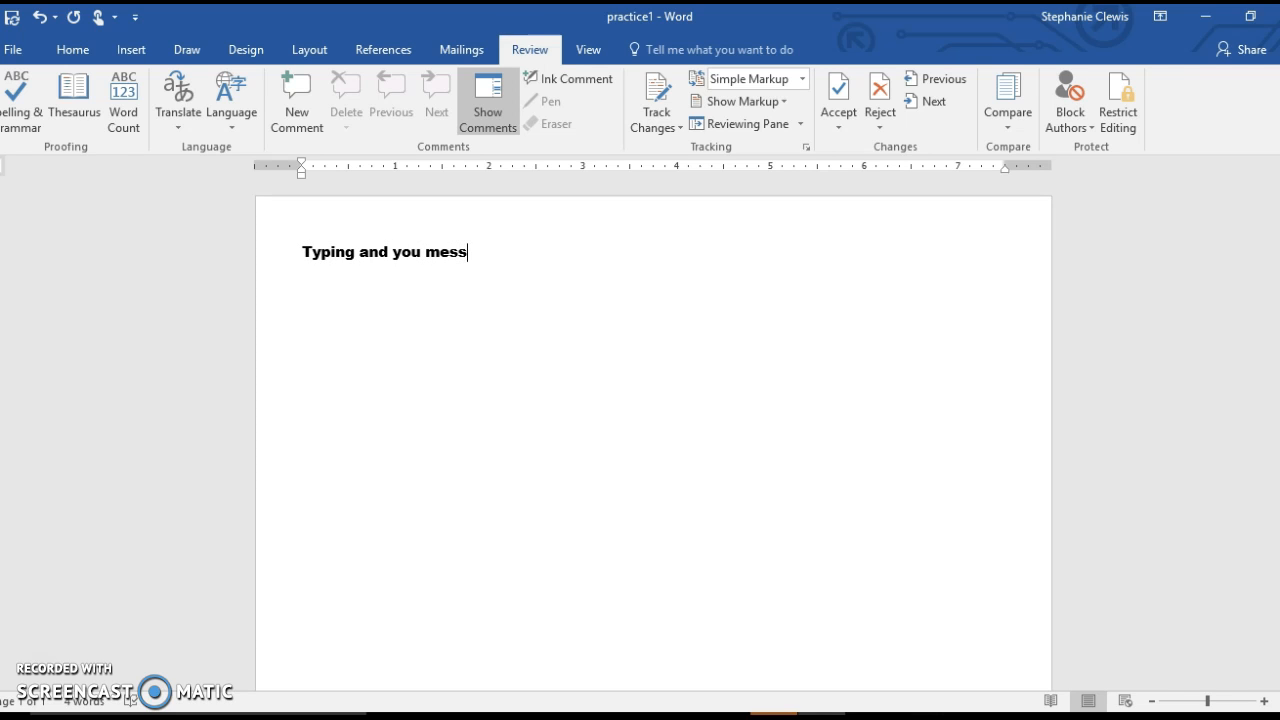
text( up s)
key(BackSpace)
text(a wrod)
mouse_move(318, 253)
text(smomen)
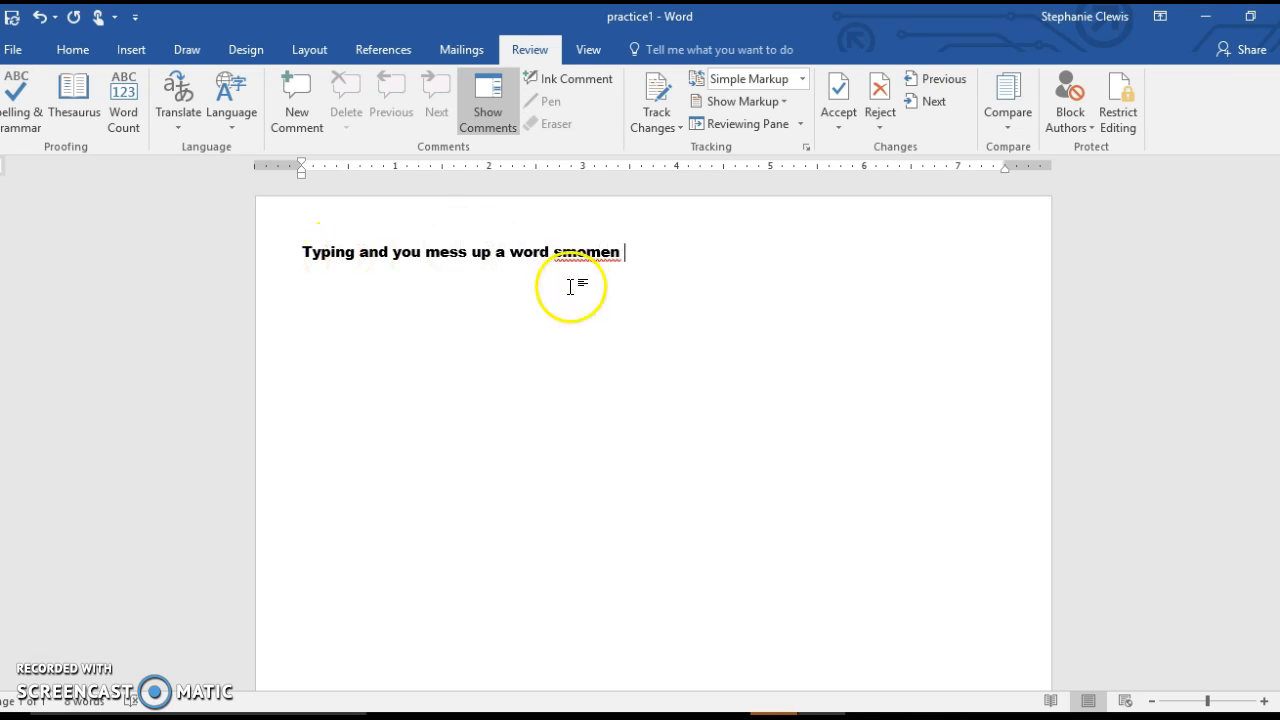
- Replace the misspelled word "smomen" at the end of the sentence with the spelling suggestion "snowmen"
right_click(577, 256)
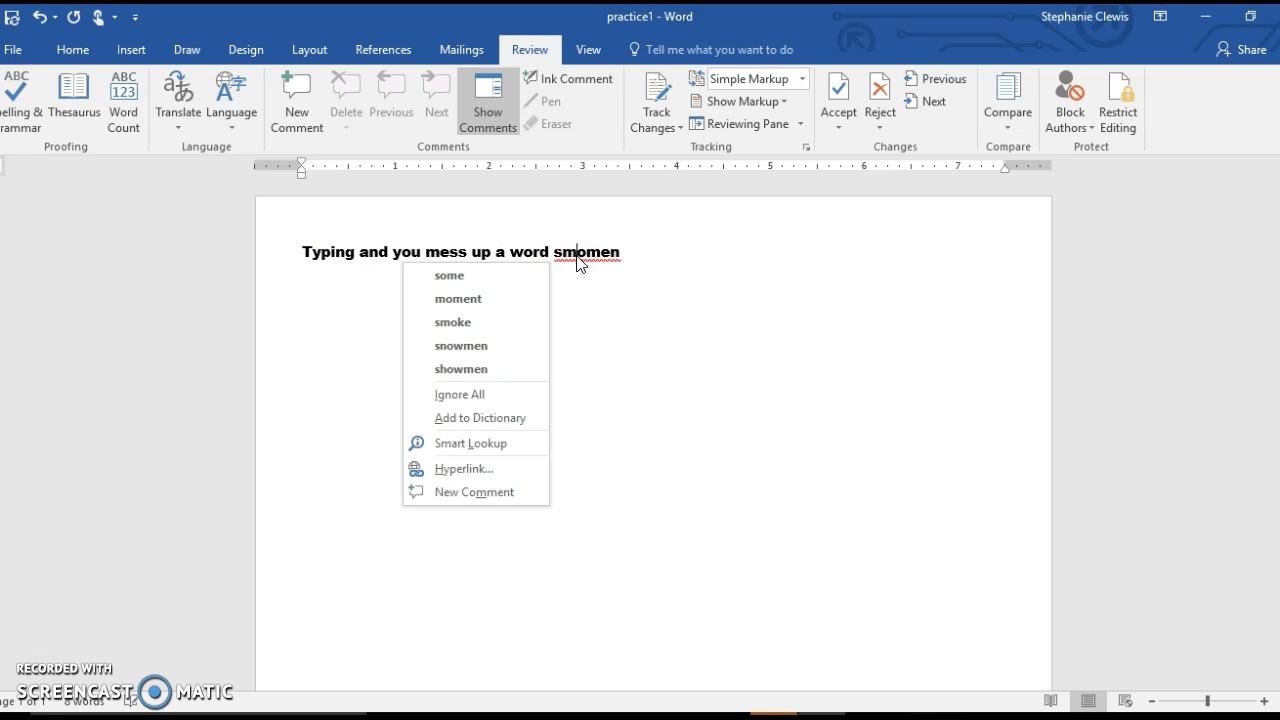
click(654, 287)
right_click(654, 287)
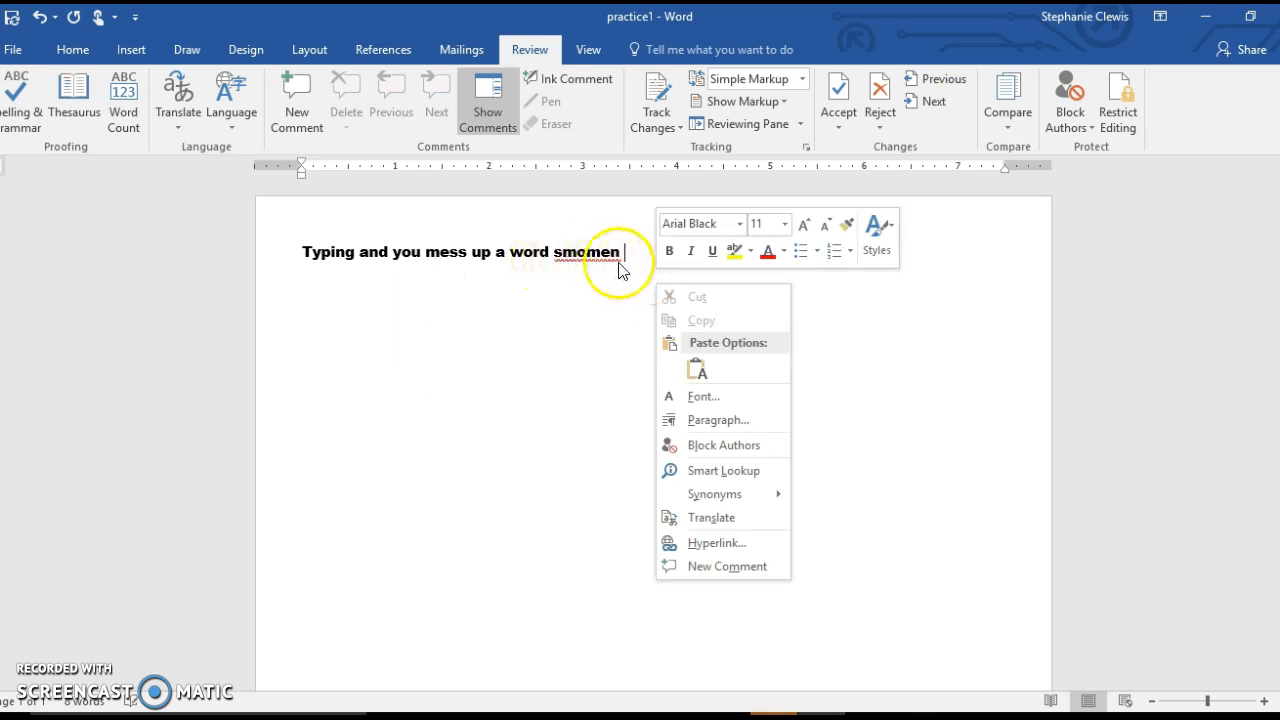
click(583, 254)
right_click(580, 255)
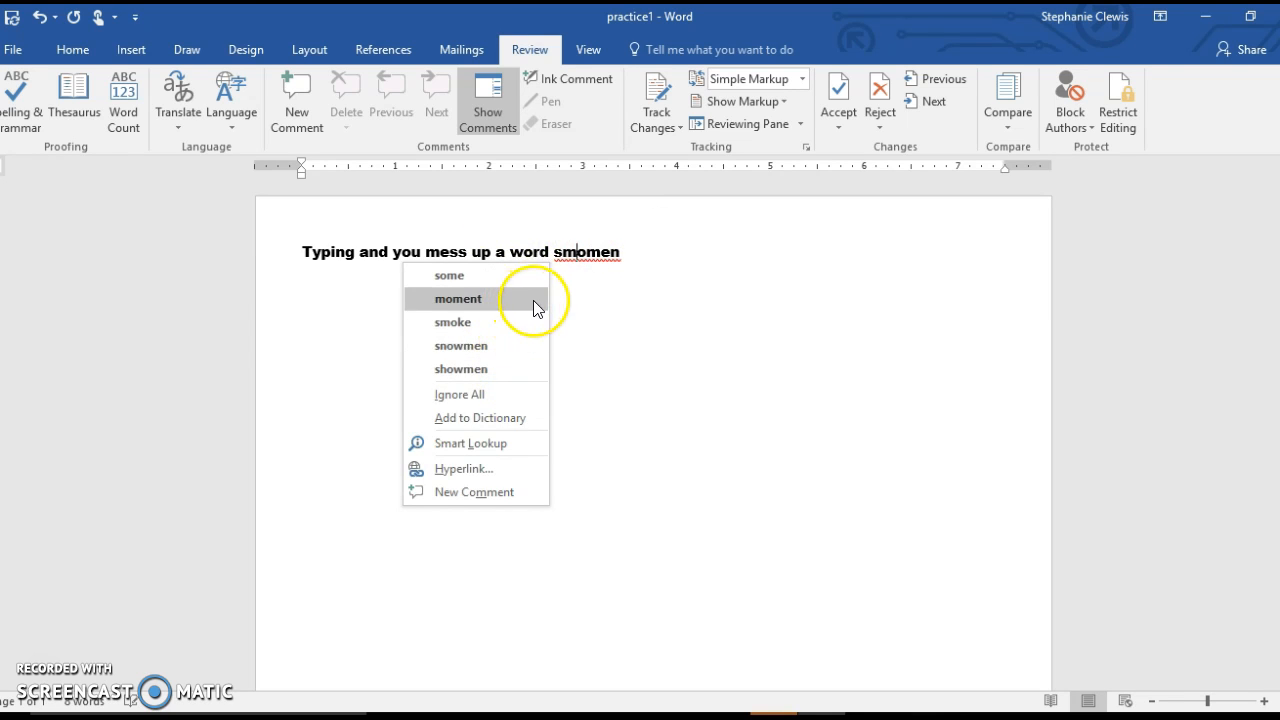
click(453, 348)
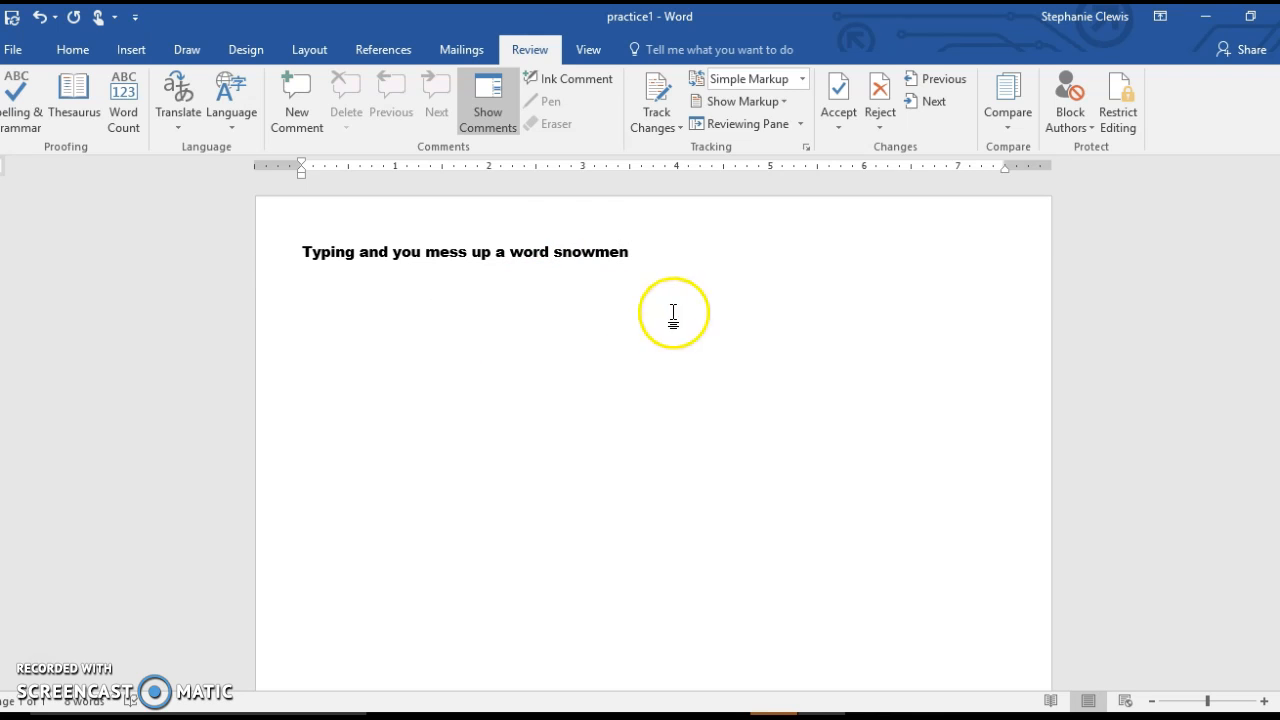
- Run the spelling and grammar check on the document and bring up the document view commands
click(16, 105)
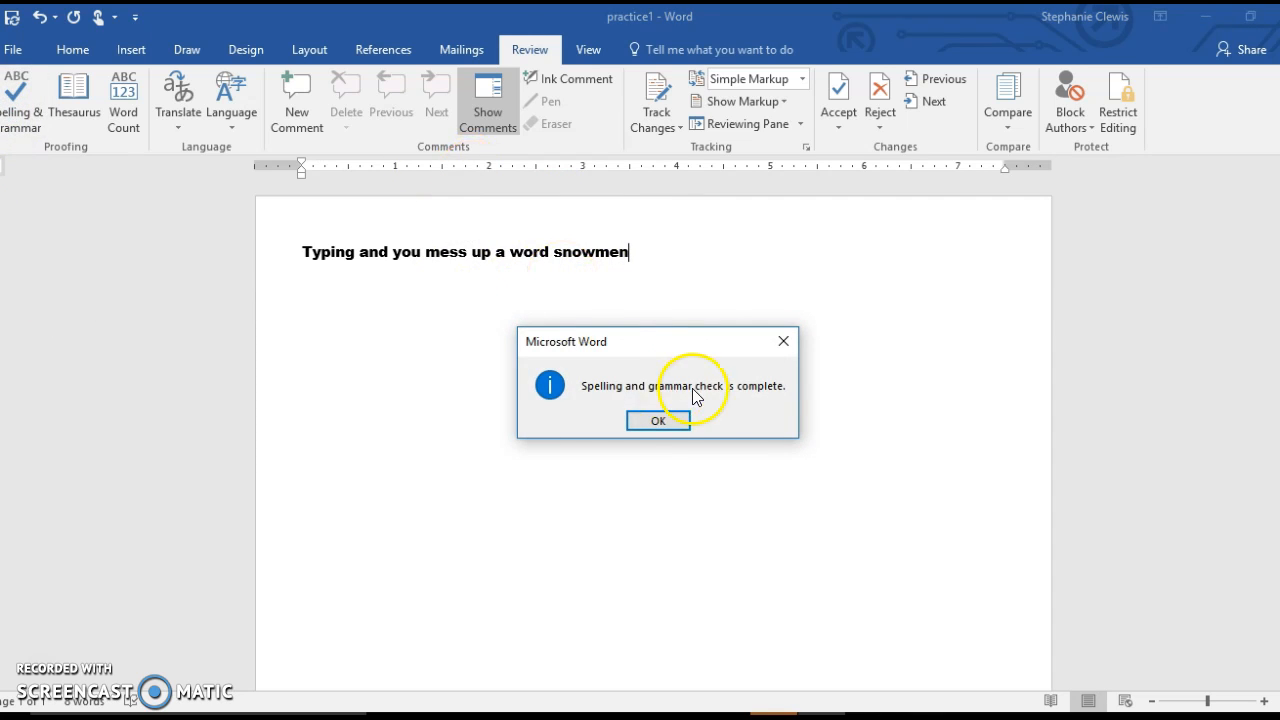
click(656, 424)
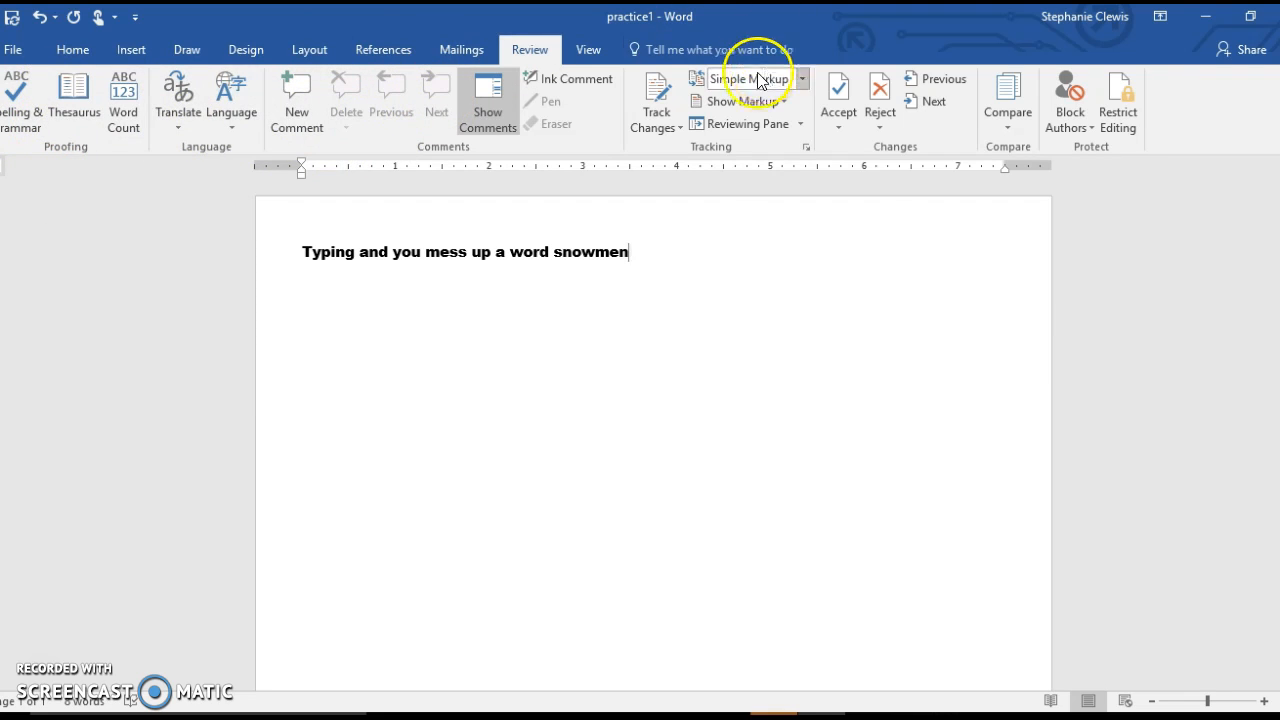
click(605, 44)
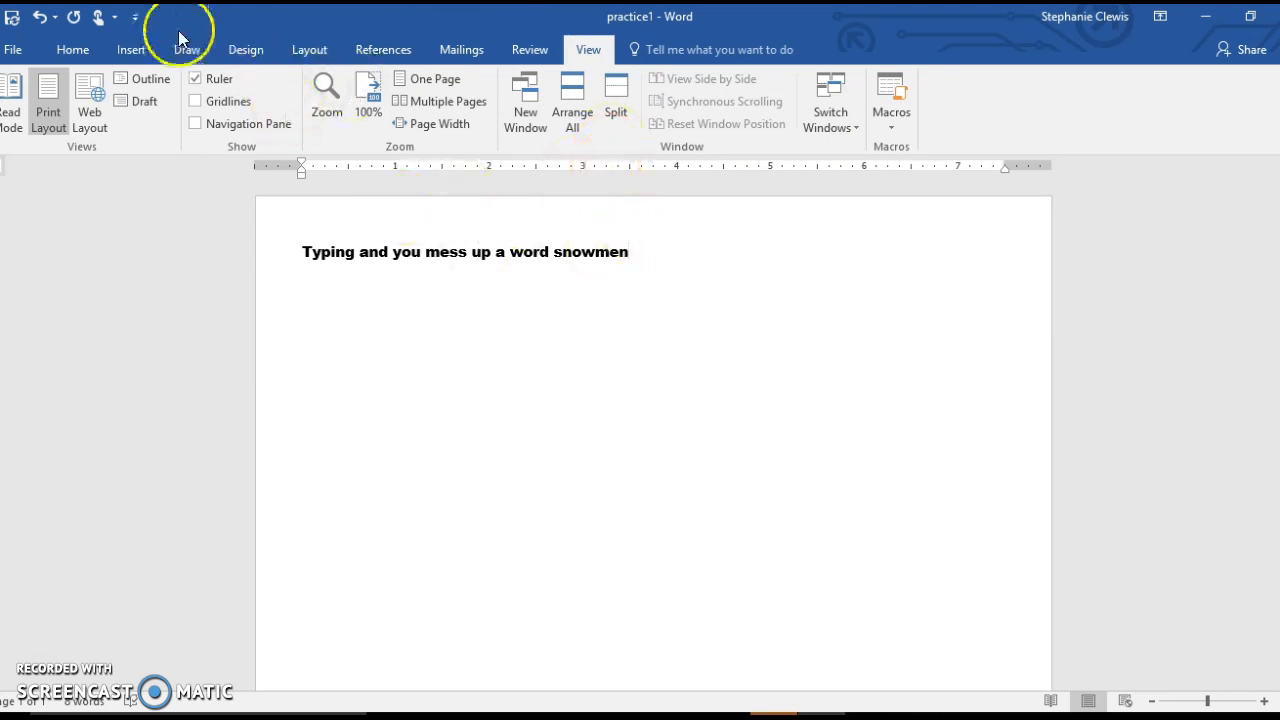
- Delete the end of the sentence so that only "Typing and you mess" is left
key(BackSpace)
key(BackSpace)
key(BackSpace)
key(BackSpace)
key(BackSpace)
key(BackSpace)
key(BackSpace)
key(BackSpace)
key(BackSpace)
key(BackSpace)
key(BackSpace)
key(BackSpace)
key(BackSpace)
key(BackSpace)
key(BackSpace)
key(BackSpace)
key(BackSpace)
key(BackSpace)
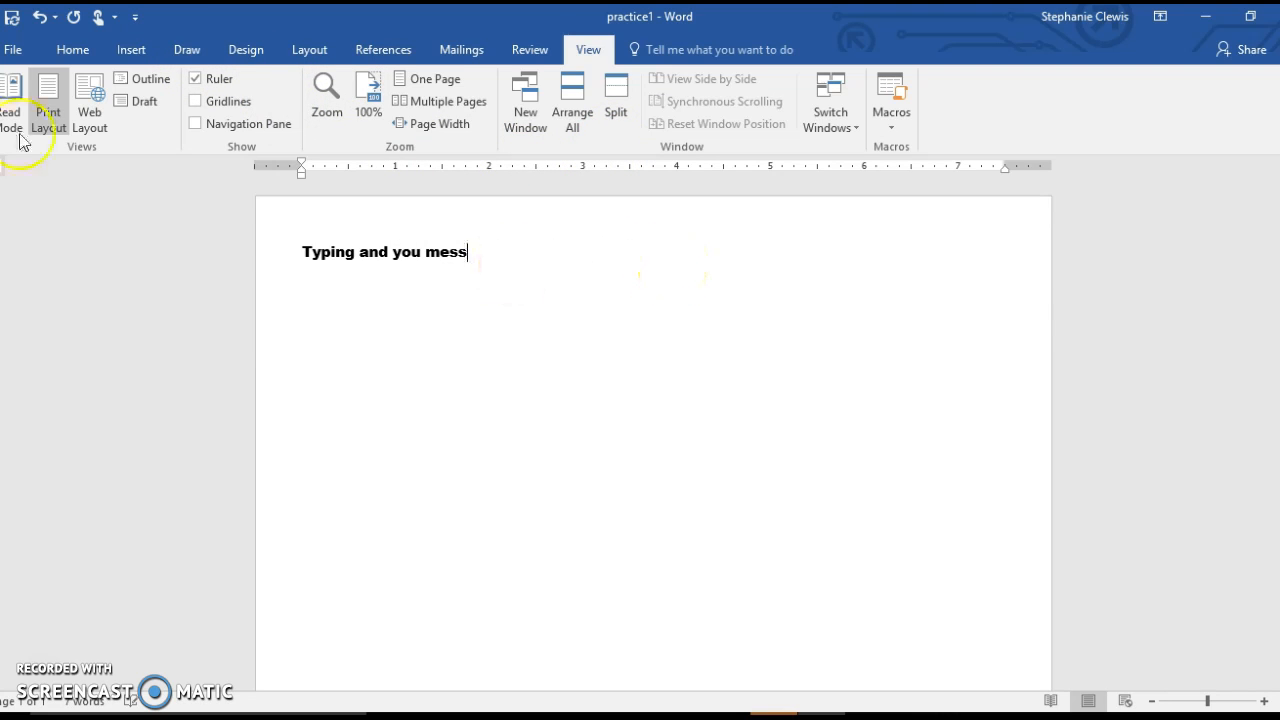
- Undo the deletion and earlier edits, and redo edits until the sentence reads "Typing and you mess up a word snowmen"
click(38, 18)
click(42, 20)
click(42, 20)
click(42, 20)
click(42, 20)
click(42, 20)
click(43, 22)
click(43, 22)
click(43, 22)
click(43, 22)
click(43, 22)
click(43, 22)
click(43, 22)
click(43, 22)
click(43, 22)
click(43, 22)
click(43, 22)
click(43, 22)
click(43, 22)
click(43, 22)
click(70, 24)
click(70, 24)
click(70, 24)
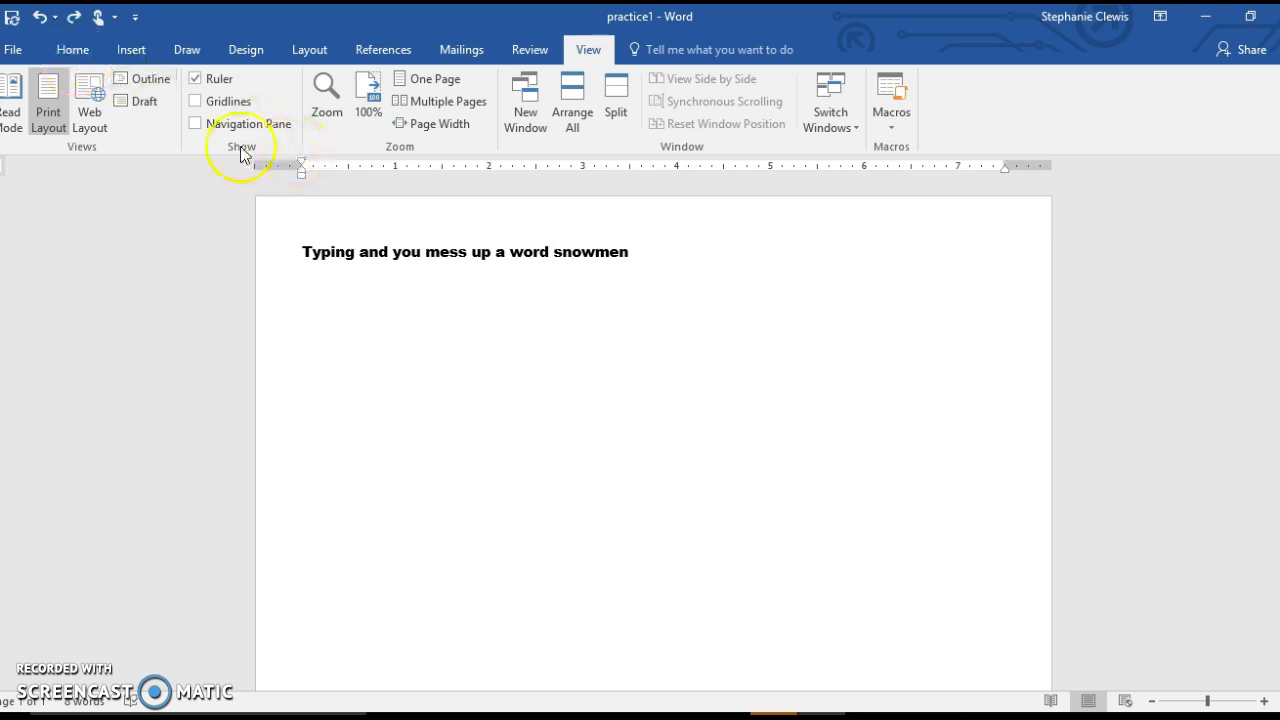
- Save the document, and save a copy of it as practice1.5 in the OneDrive Documents folder as a Word Document
click(13, 18)
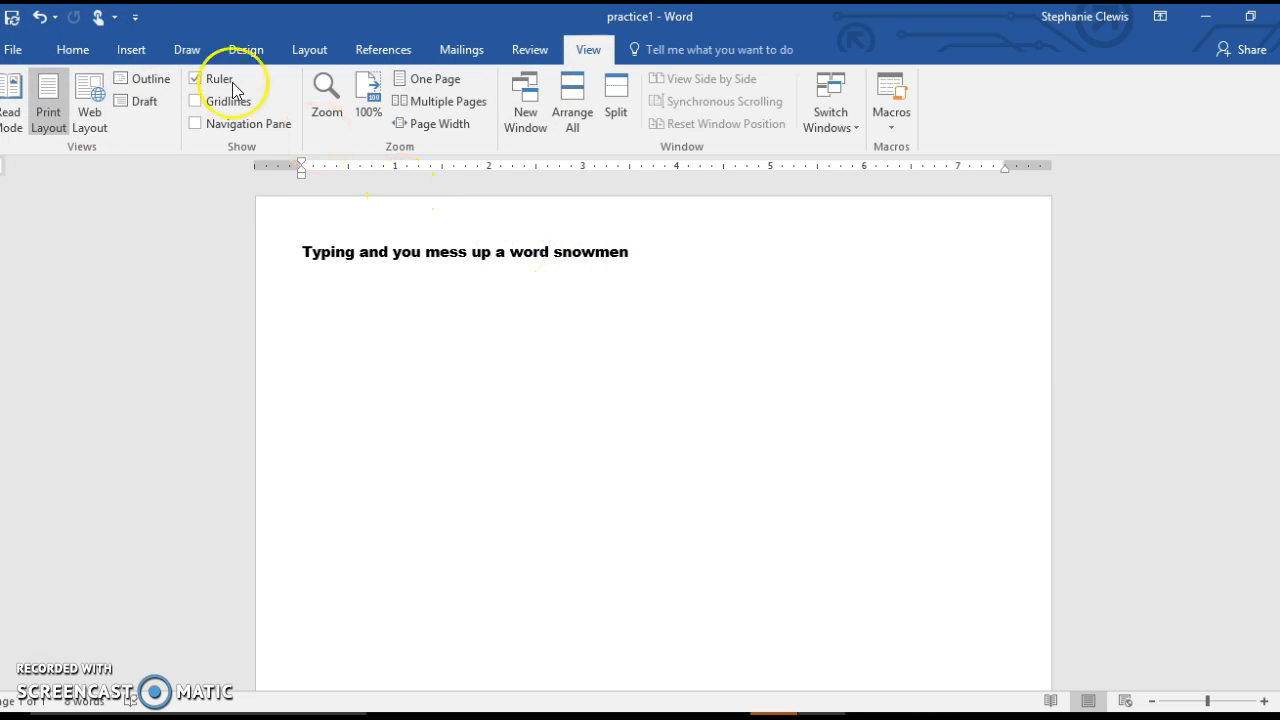
click(16, 52)
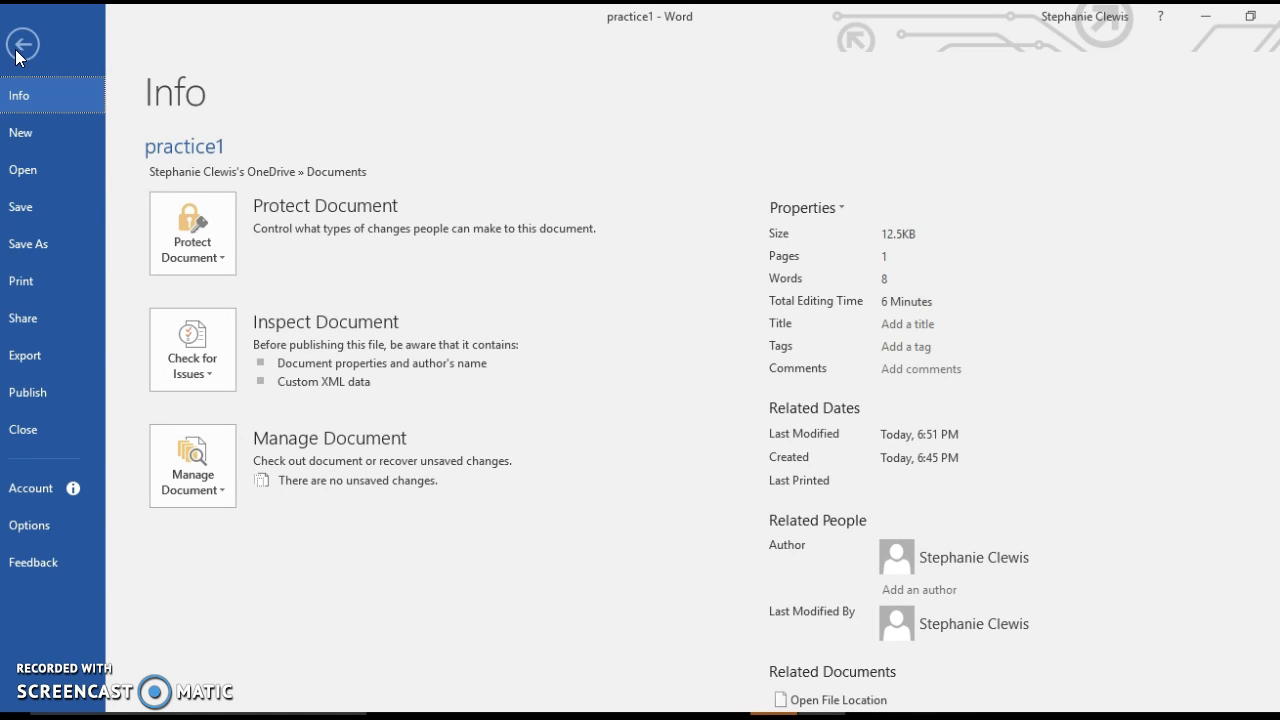
click(34, 245)
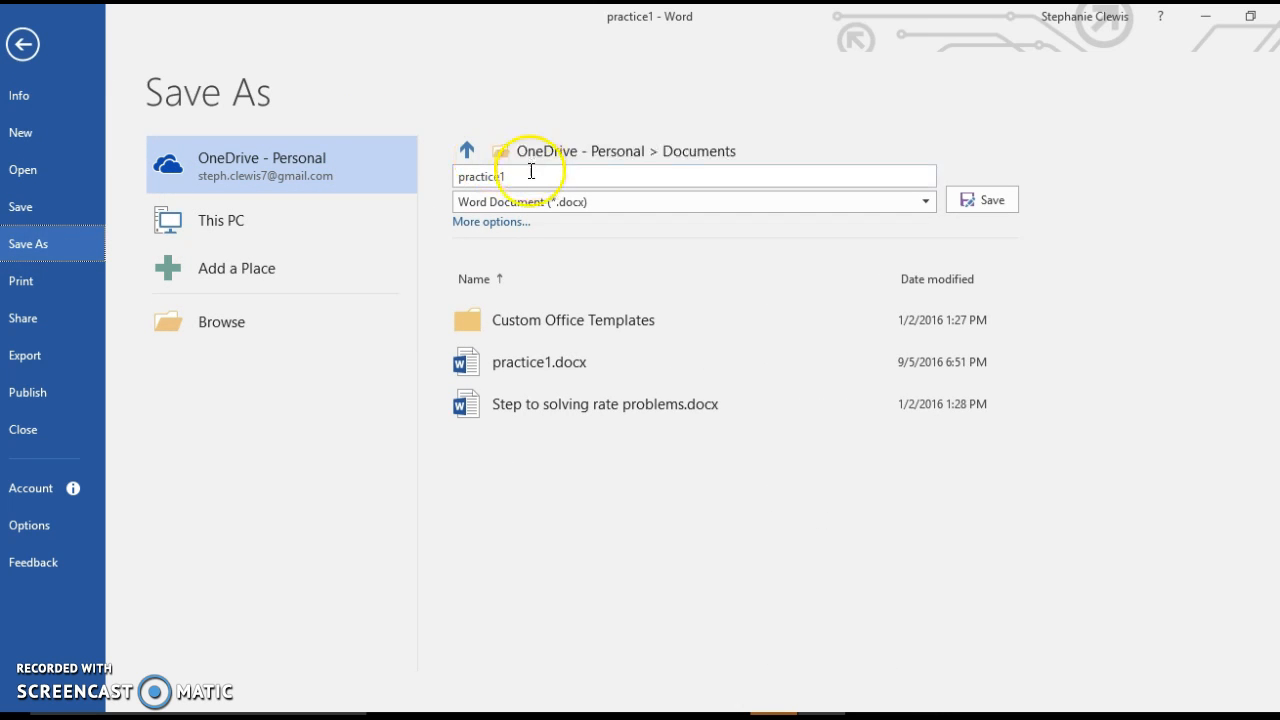
click(530, 174)
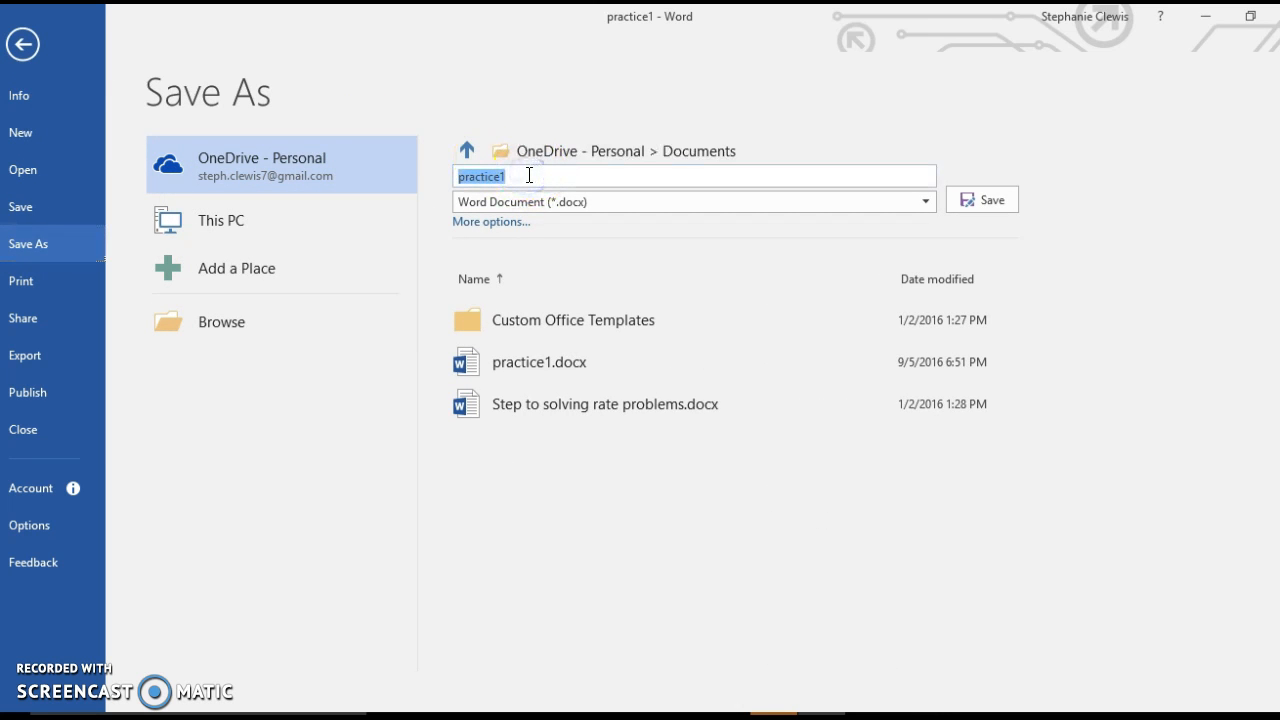
click(530, 175)
text(.5)
click(979, 198)
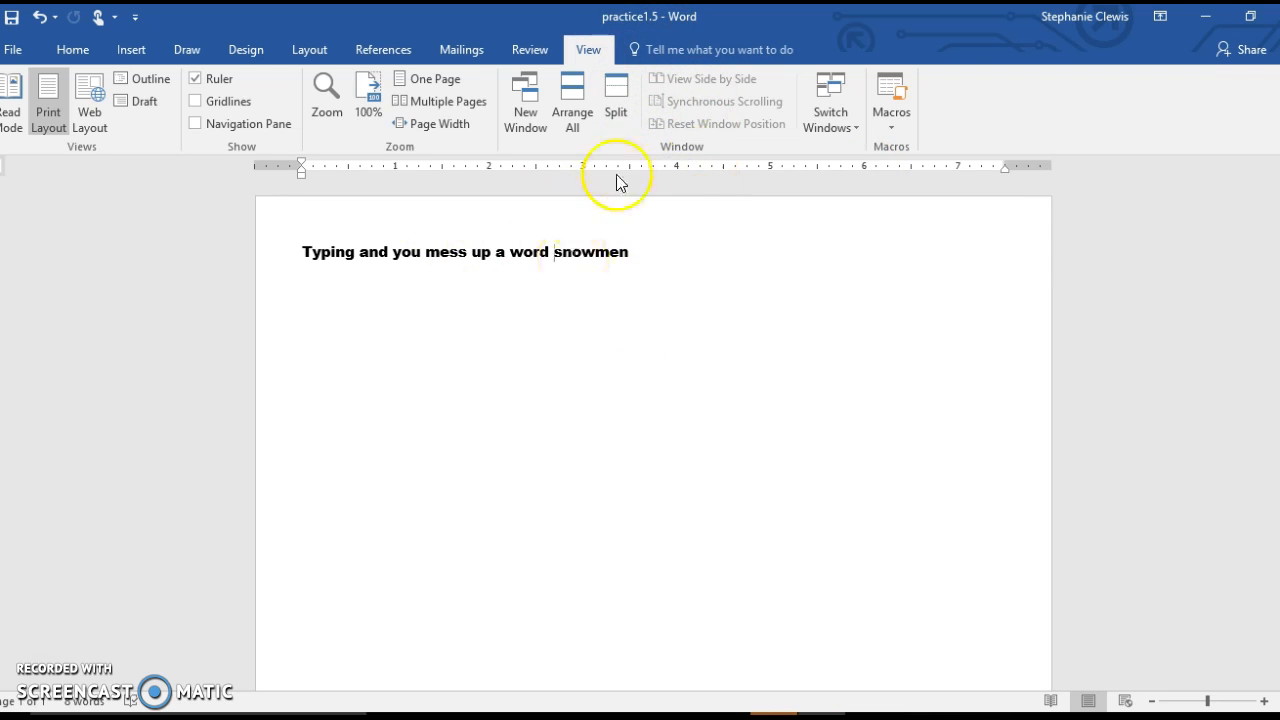
click(631, 256)
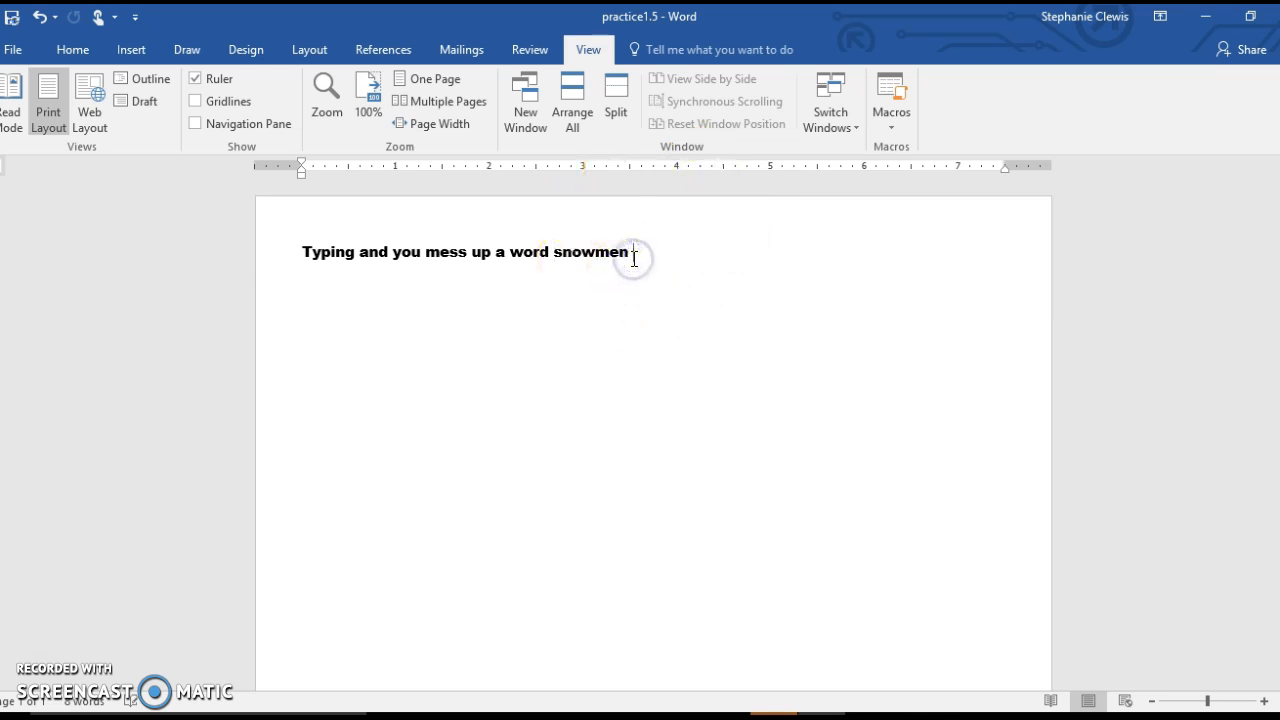